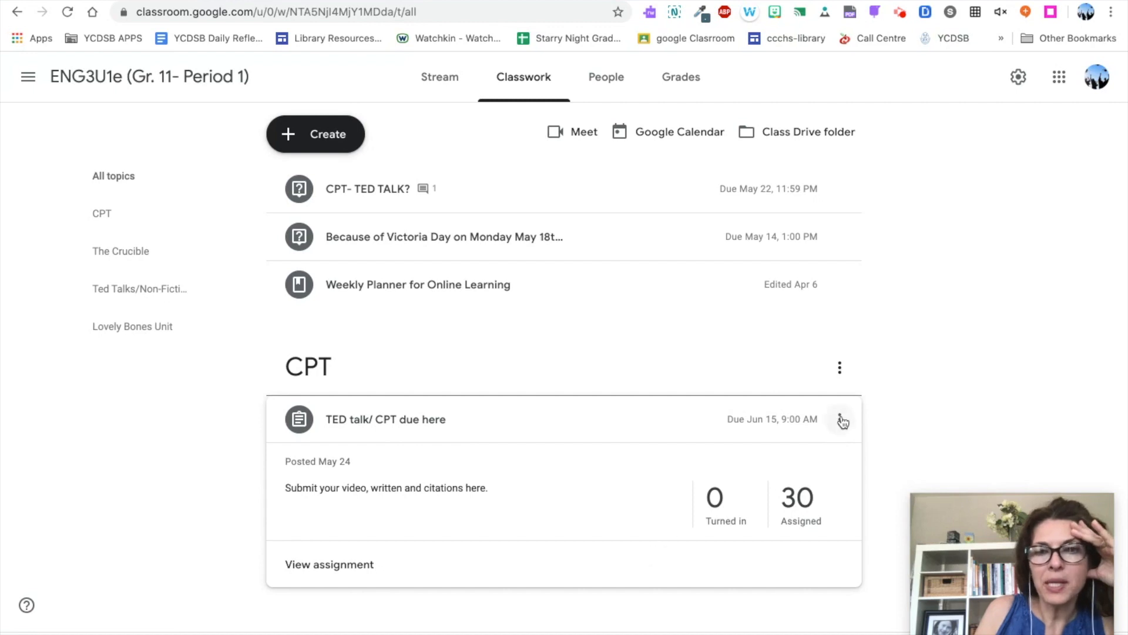
Step: Edit the "TED talk/ CPT due here" assignment and start creating a new rubric for it
left_click(840, 419)
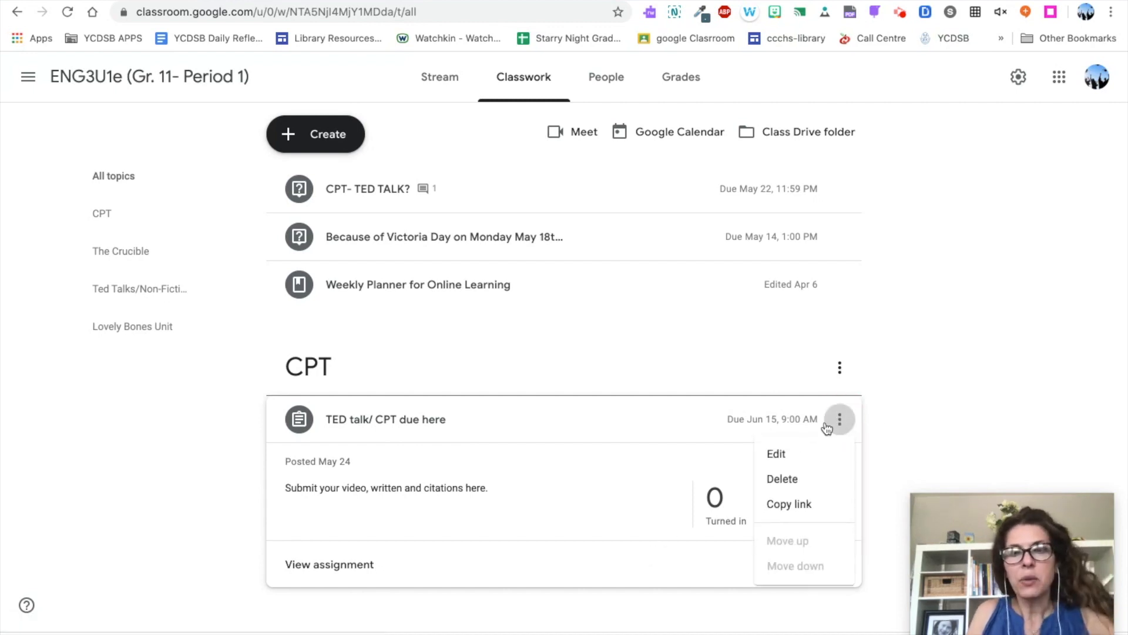
left_click(776, 455)
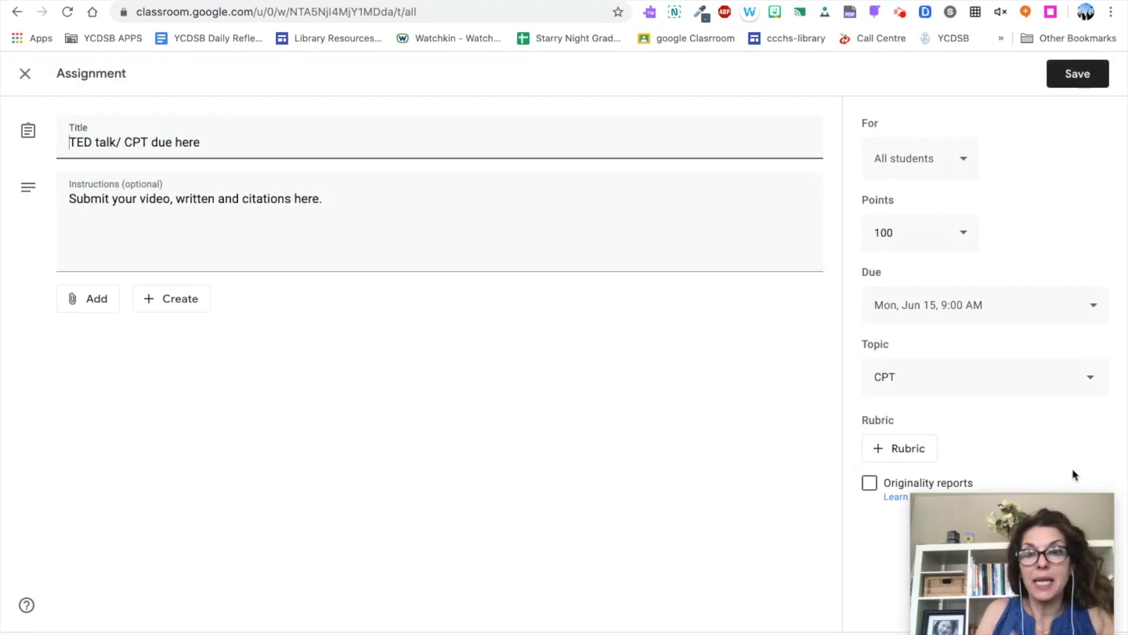
mouse_move(1103, 508)
left_click(1103, 507)
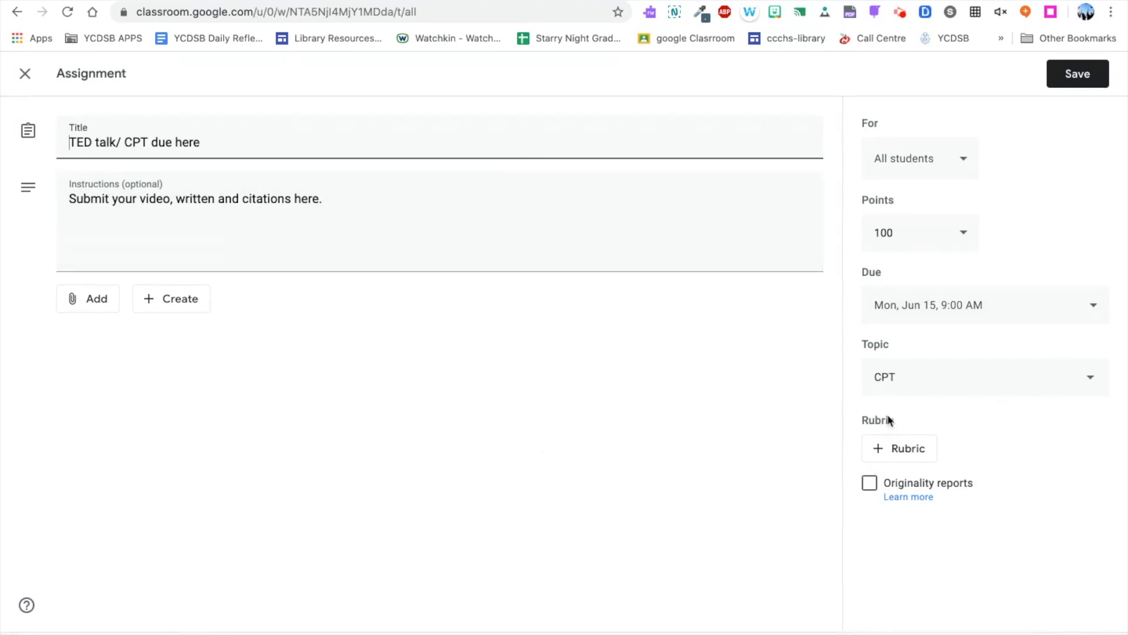
left_click(890, 452)
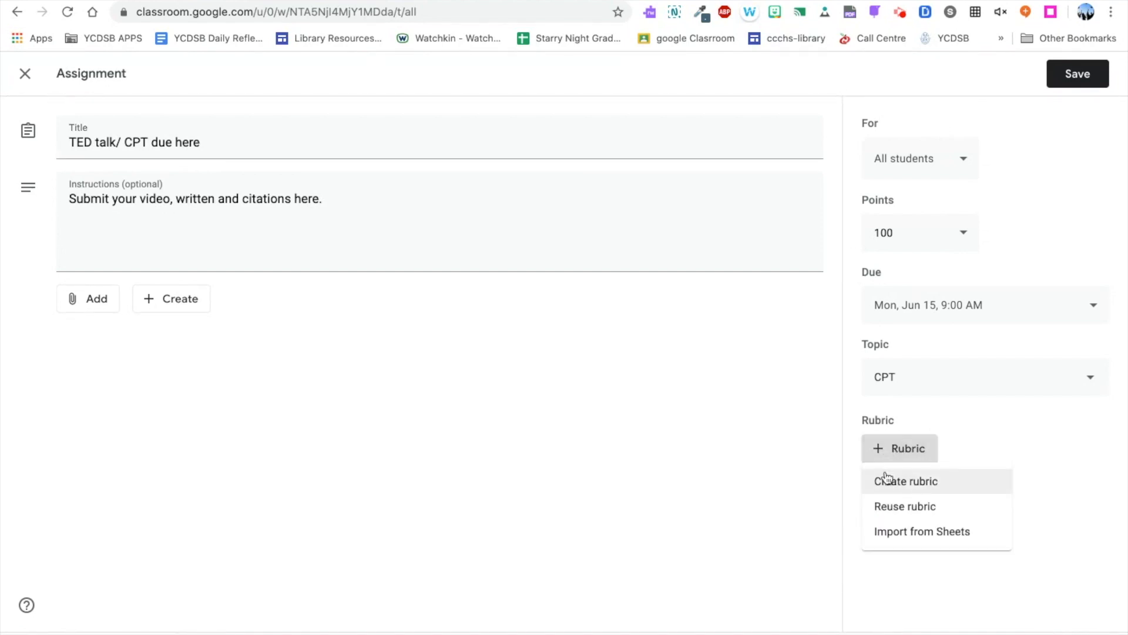
left_click(884, 480)
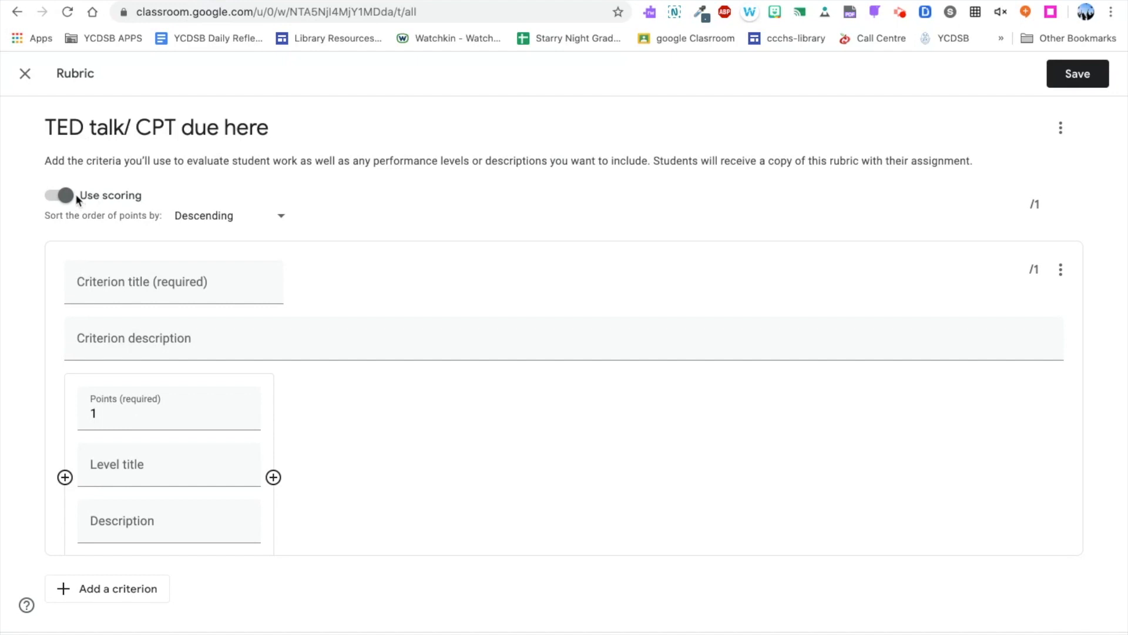
Step: Title the first criterion "Oral Communication" and enter "Quality of Presentation (" as its description
left_click(140, 283)
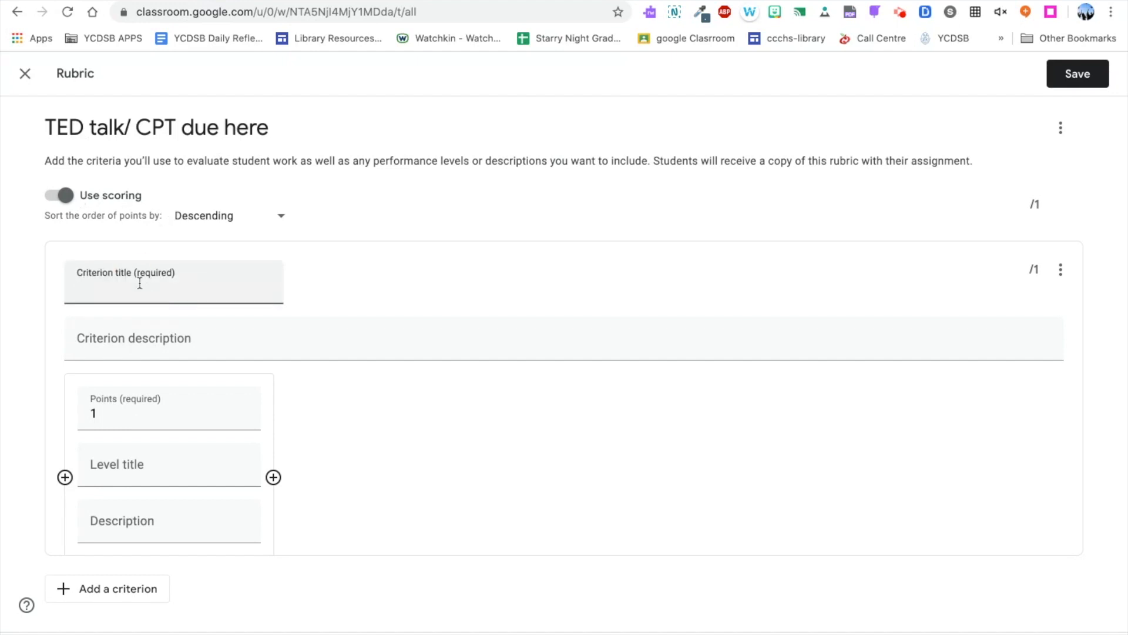
type("Oral Communication")
left_click(93, 339)
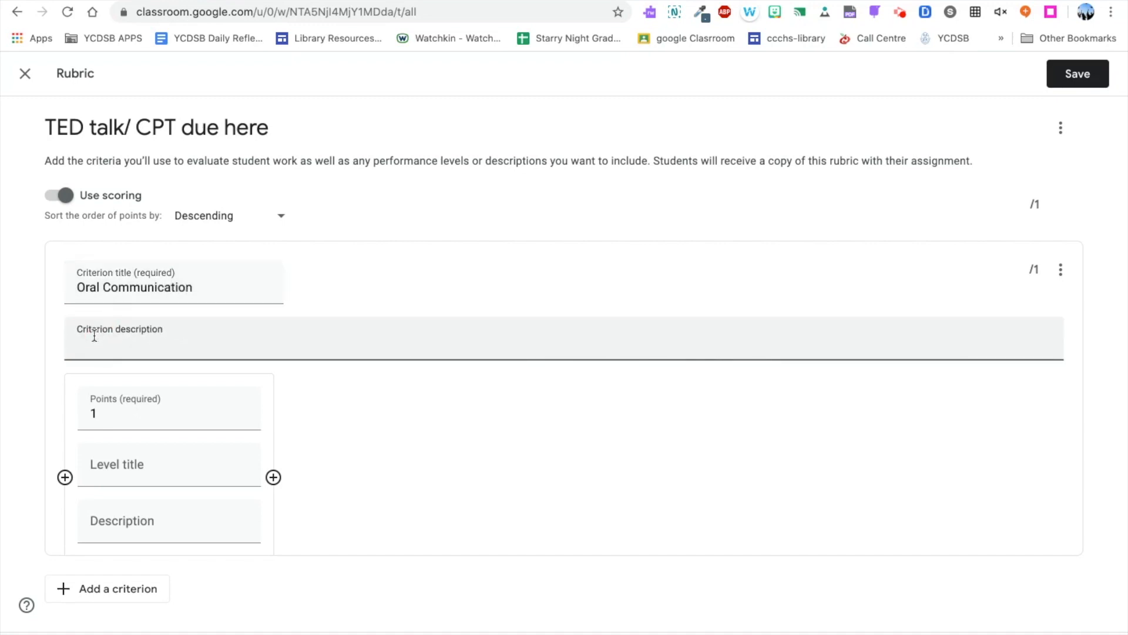
type("REAd")
key("BackSpace")
key("BackSpace")
key("BackSpace")
type("Quality of Presentation (")
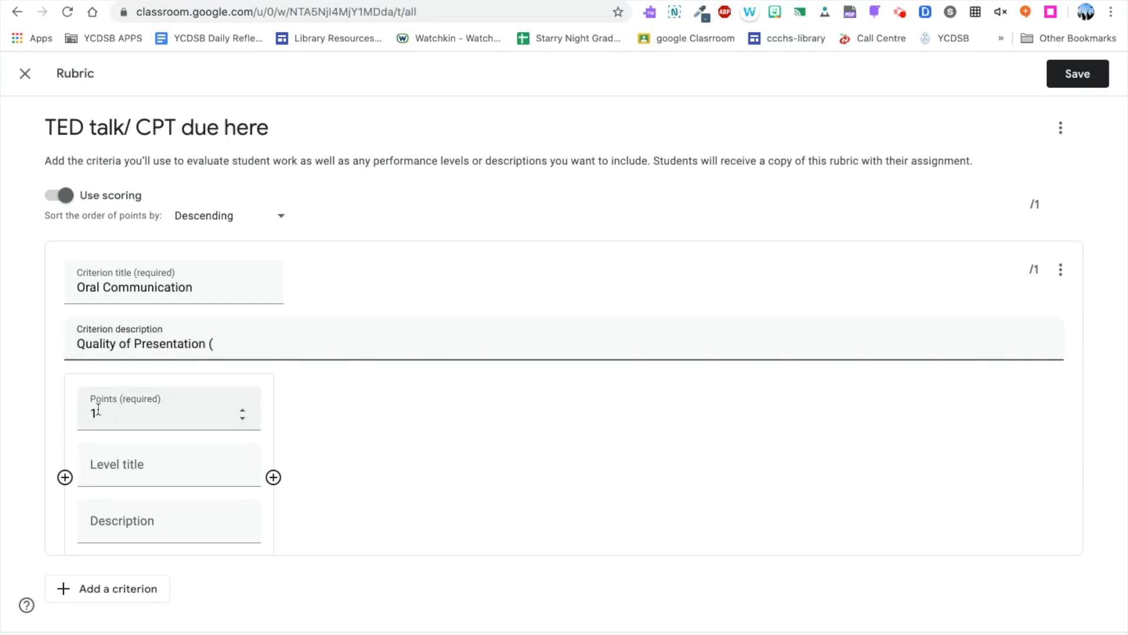
Step: Set the criterion's first level to 10 points, titled "Level 4", with the description "Copy & paste"
scroll(98, 409, "down", 1)
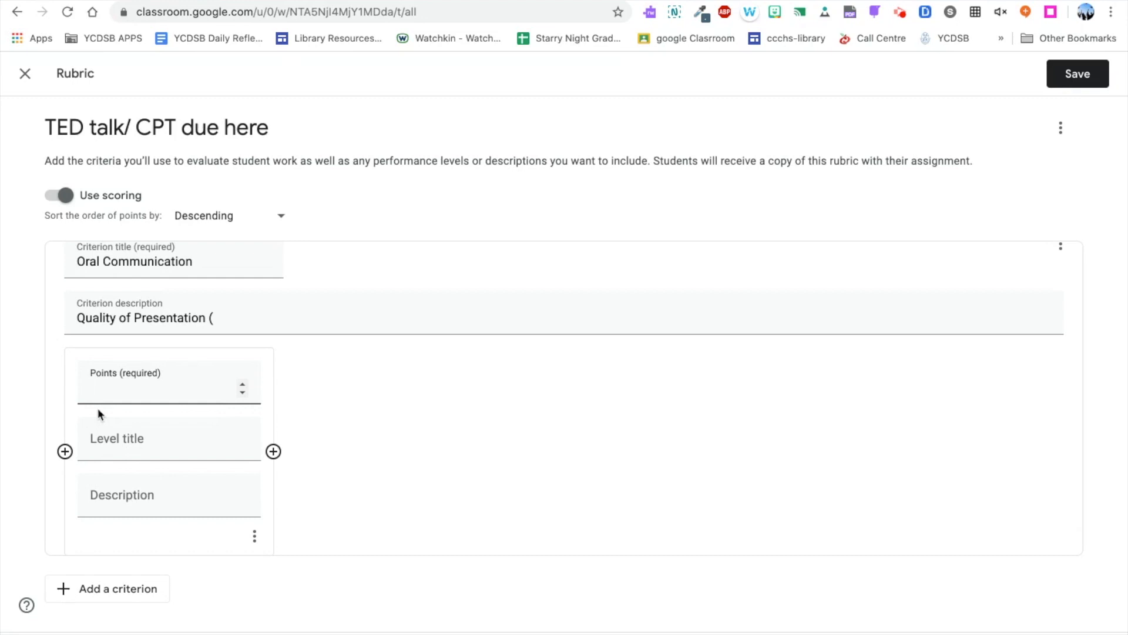
type("10")
left_click(185, 443)
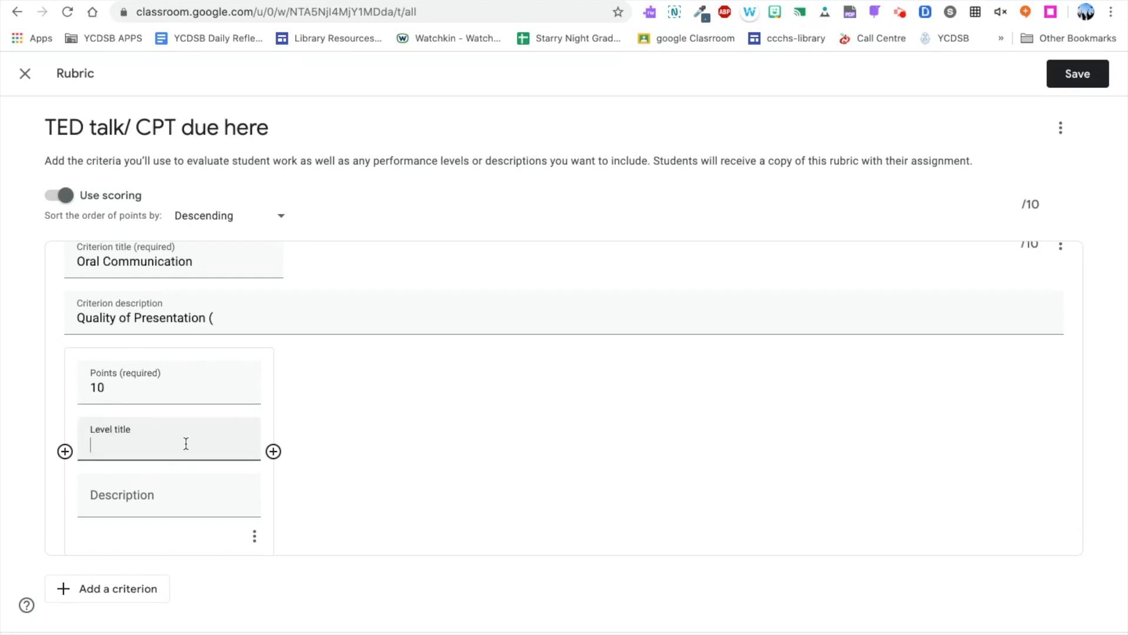
type("Level 4")
left_click(141, 505)
type("Copy & paste")
Step: Add a second level after Level 4 worth 7 points, titled "Level 3", with the description "Copy & paste"
left_click(273, 451)
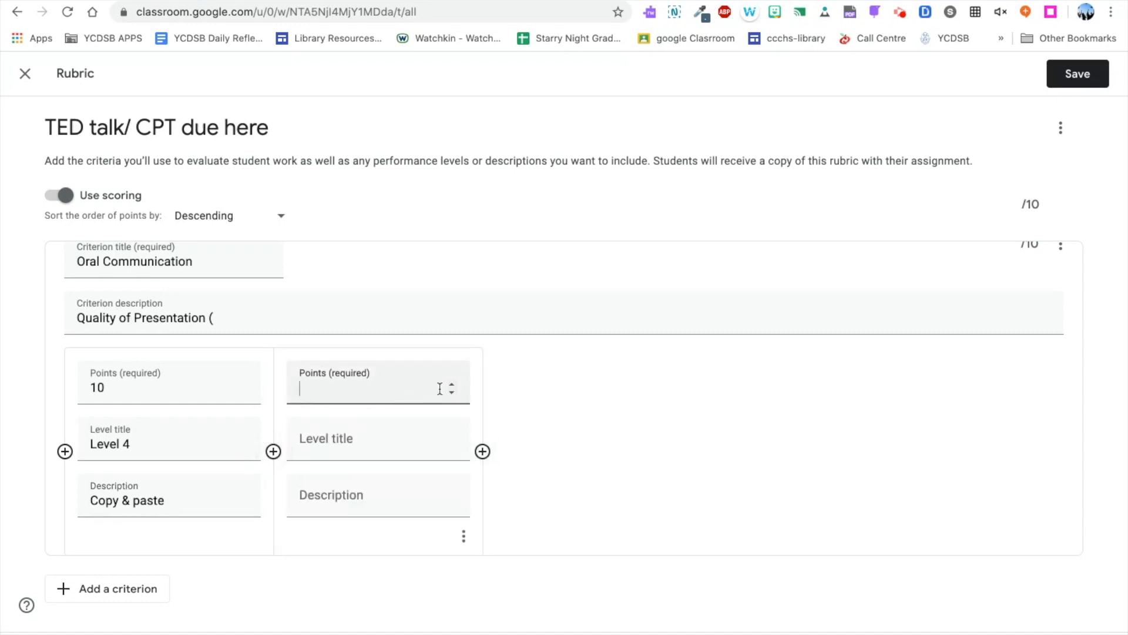
left_click(463, 536)
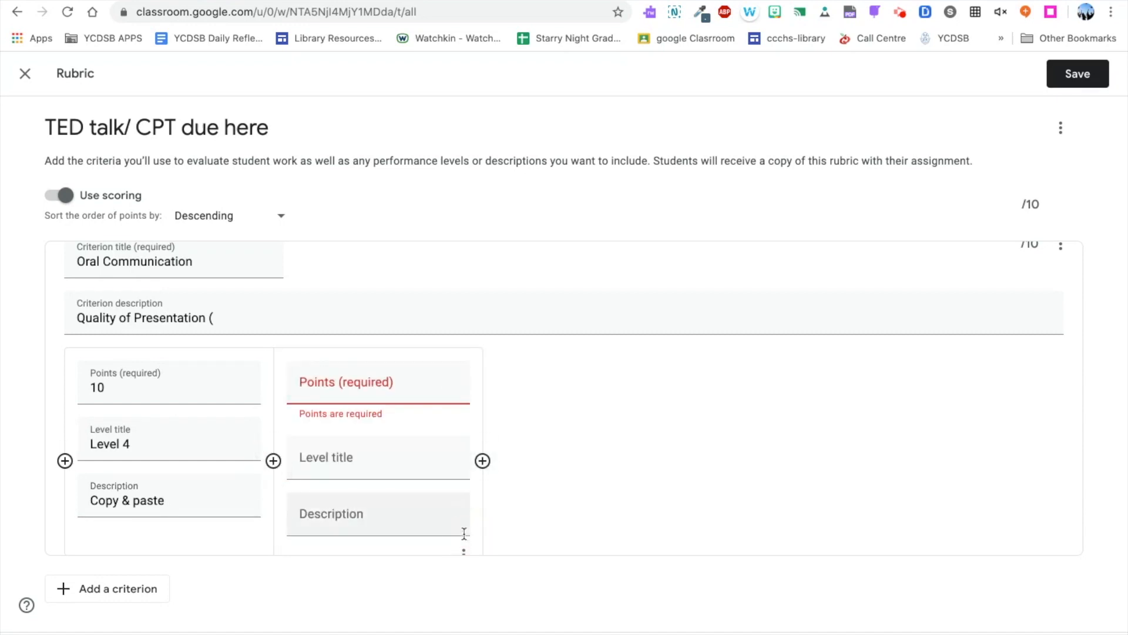
left_click(374, 390)
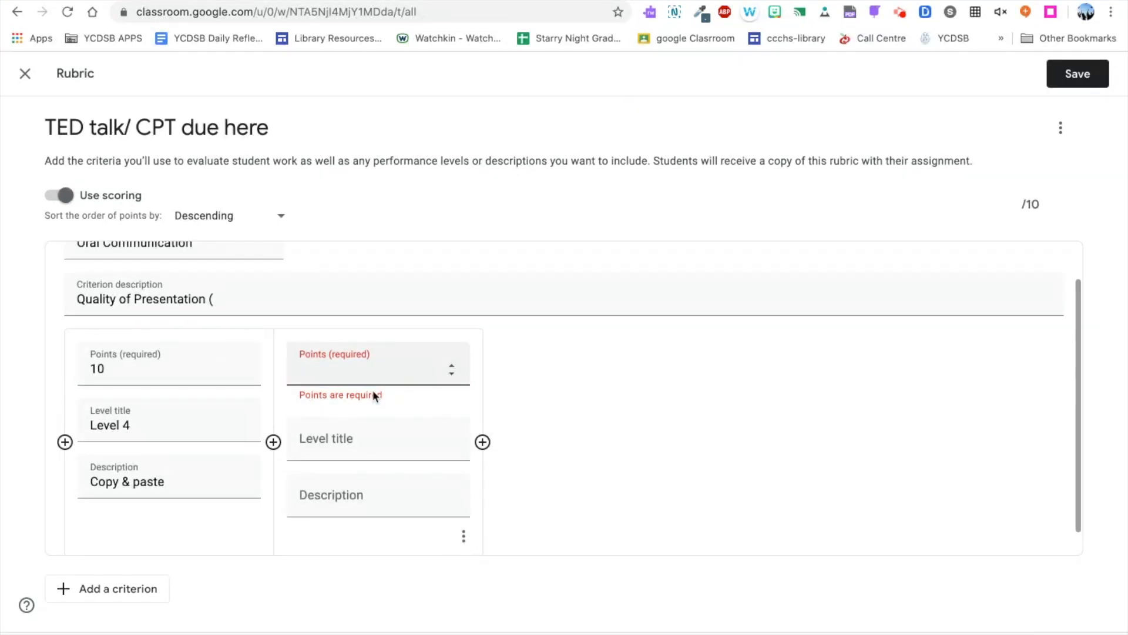
type("7")
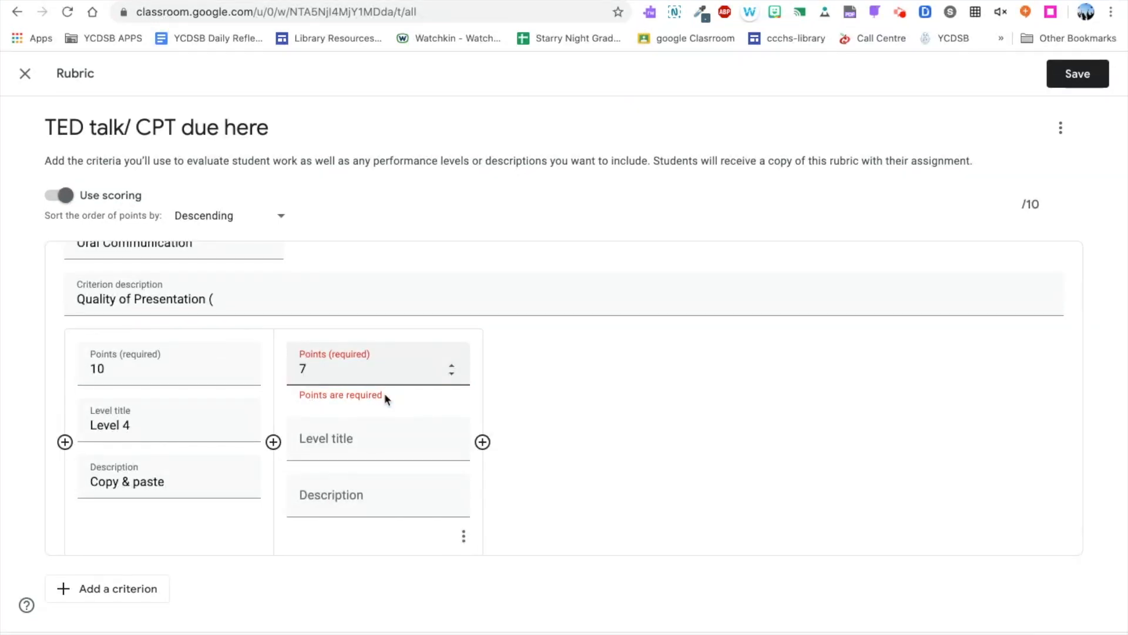
left_click(348, 440)
type("Level 3")
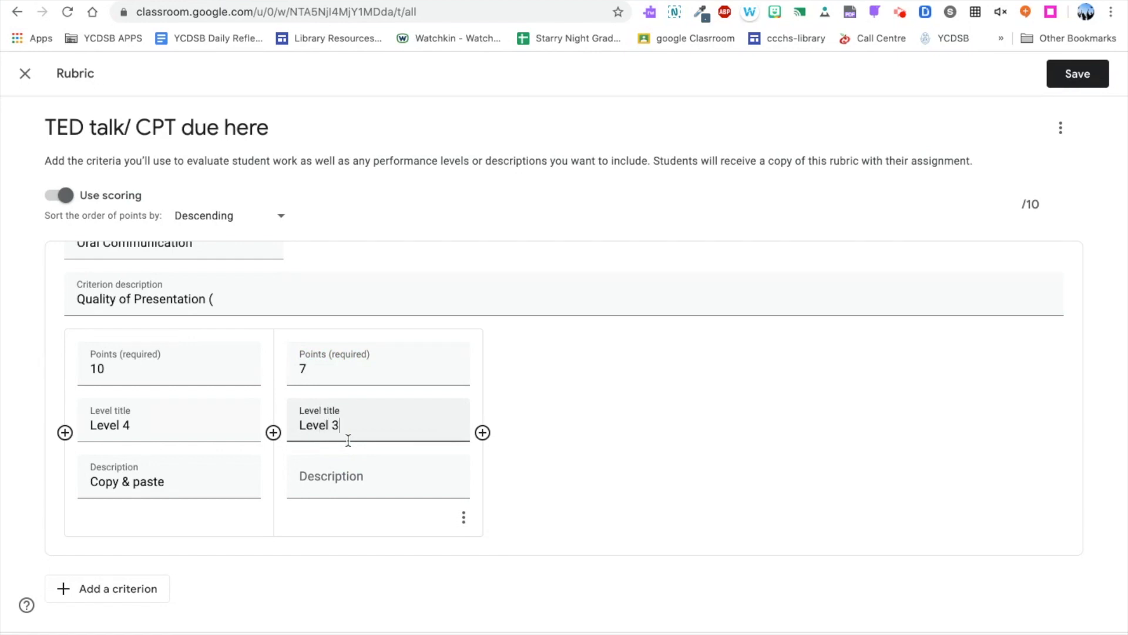
left_click(348, 479)
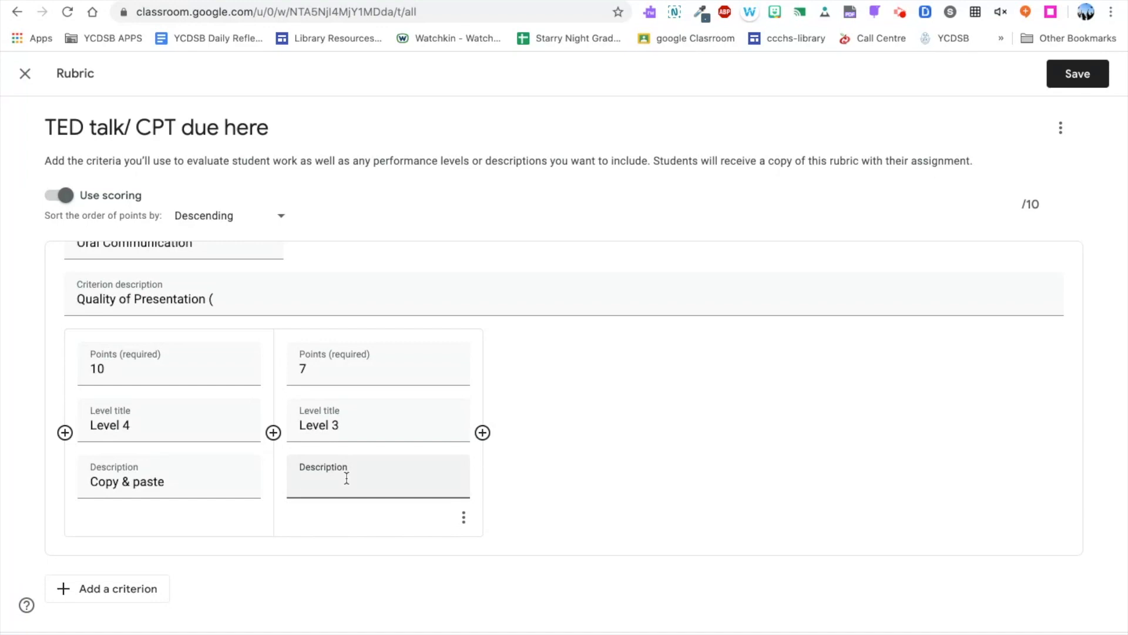
type("Copy & paste")
left_click(463, 520)
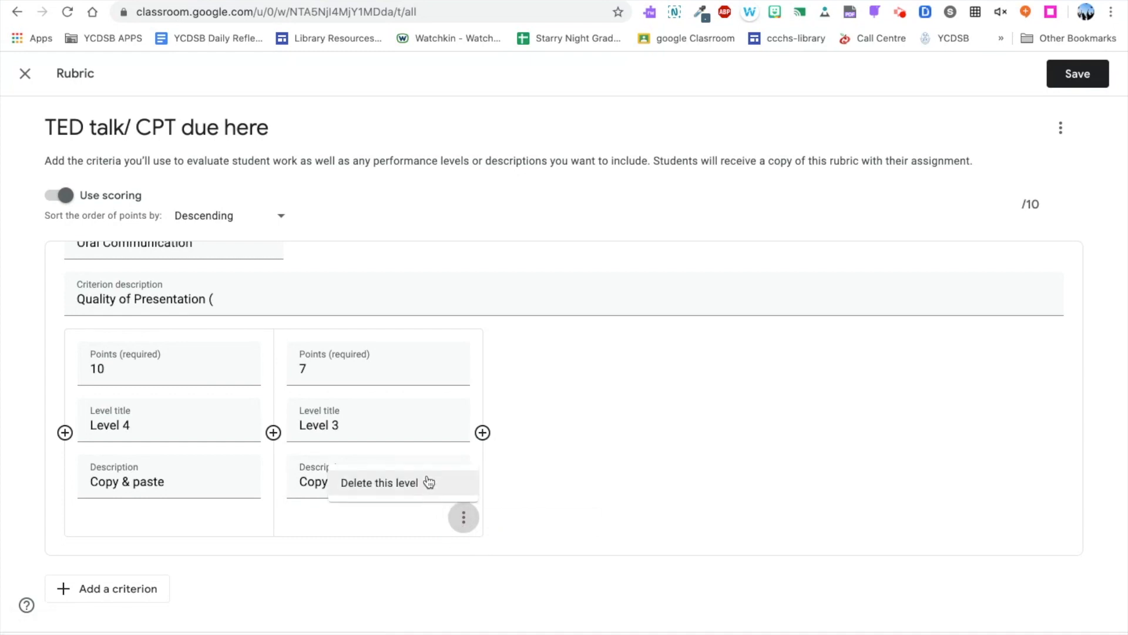
scroll(603, 447, "down", 1)
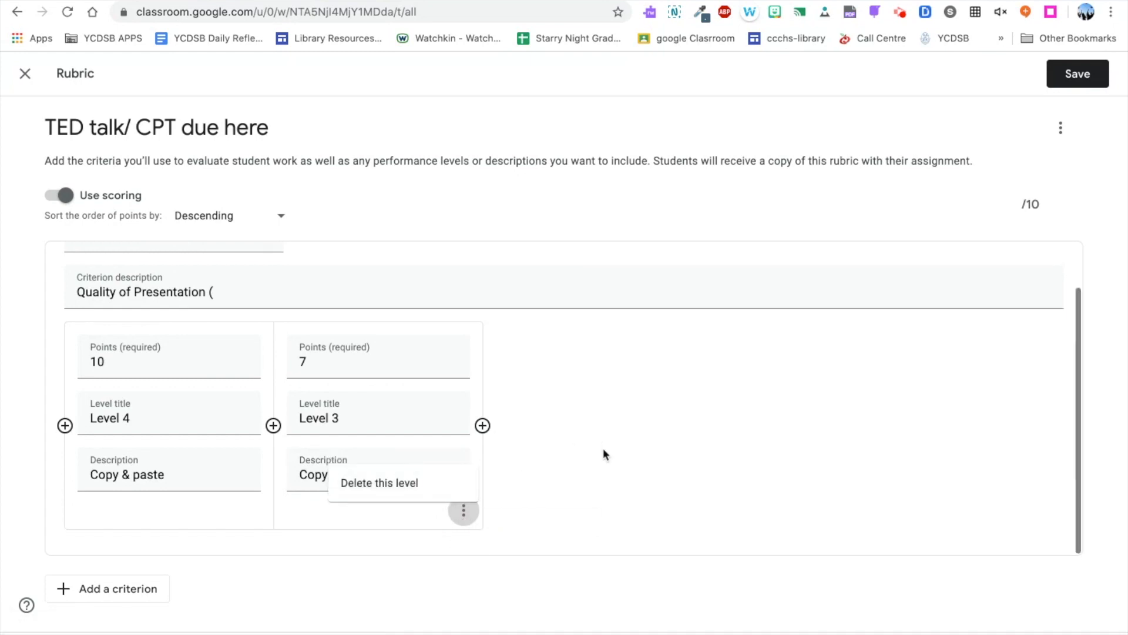
left_click(482, 425)
Step: Add two more levels after Level 3, worth 6 and 5 points
left_click(483, 426)
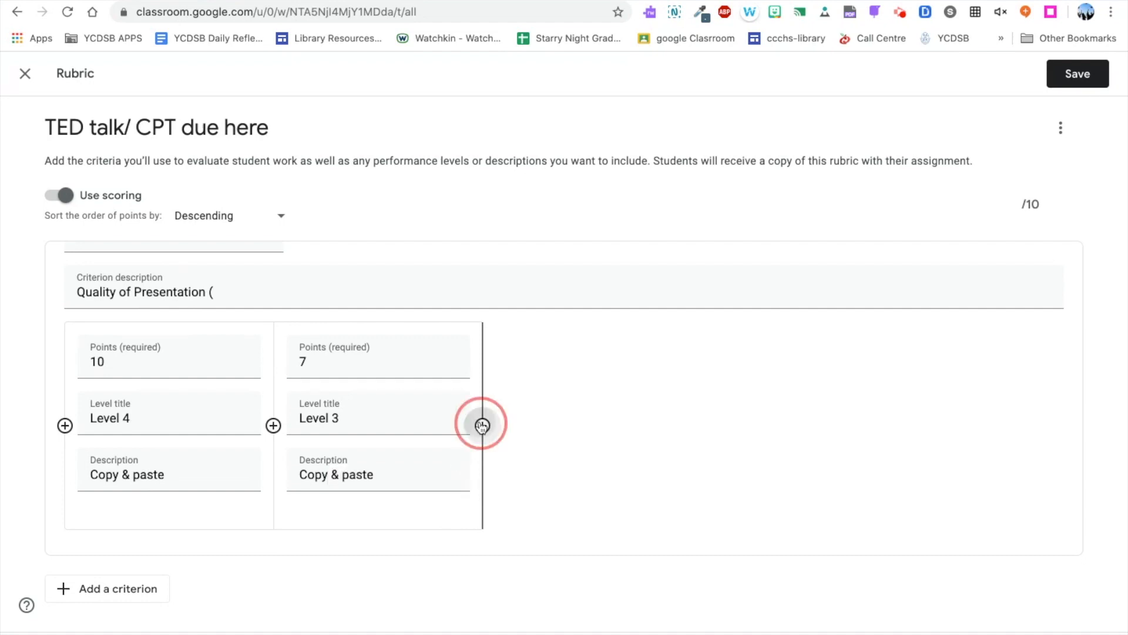
left_click(691, 425)
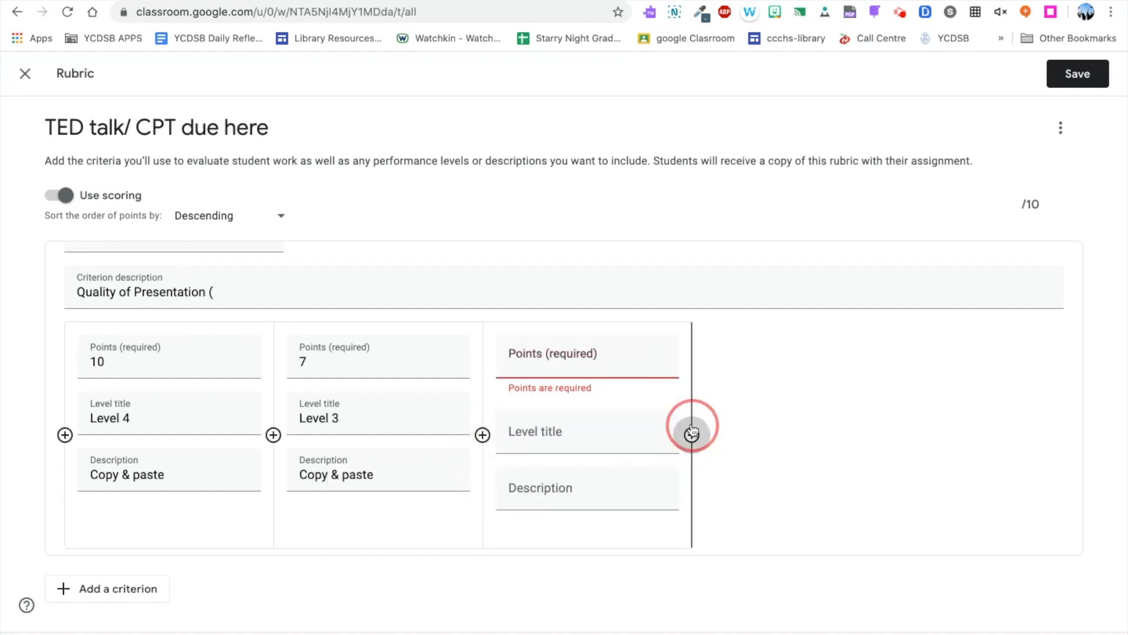
left_click(566, 356)
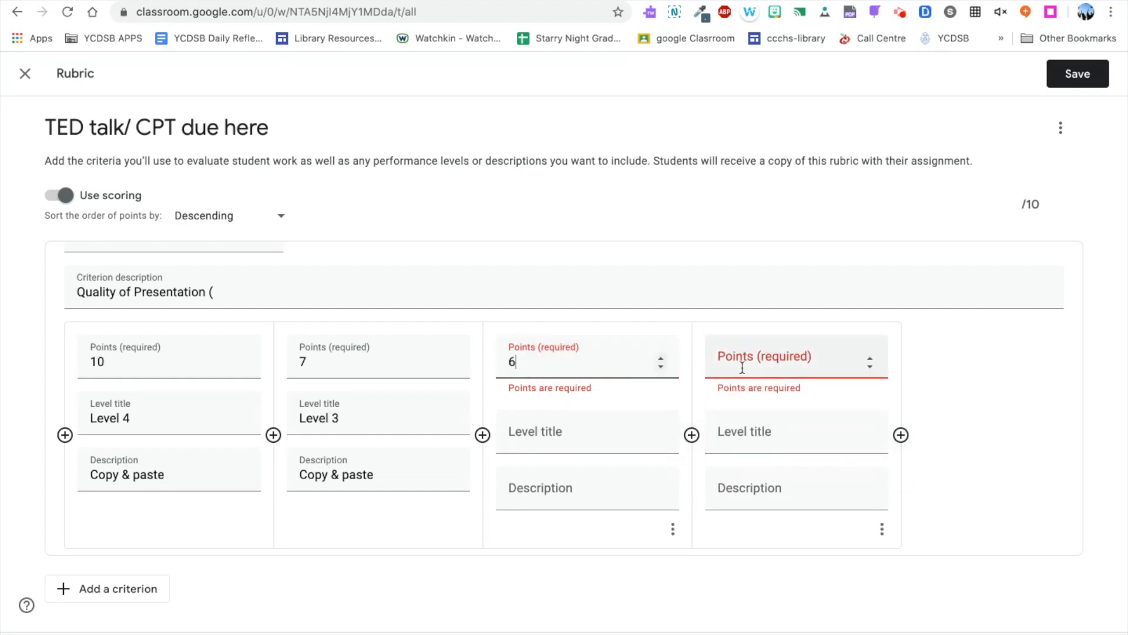
left_click(784, 362)
type("5")
left_click(936, 399)
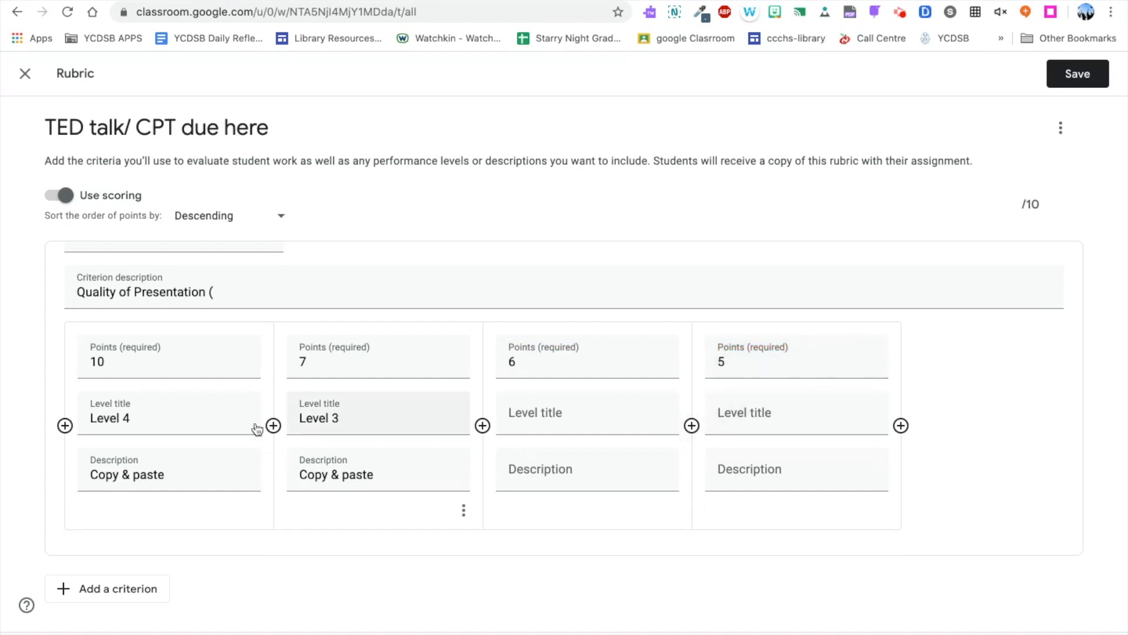
Step: Add another blank criterion below the Oral Communication criterion
left_click(98, 589)
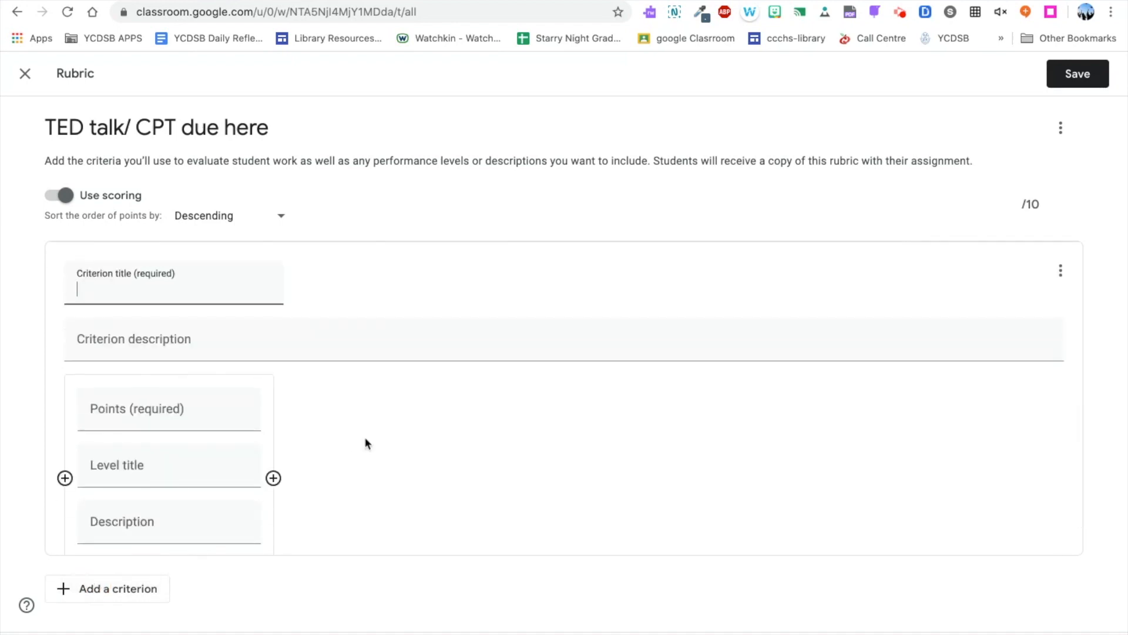
scroll(306, 324, "up", 5)
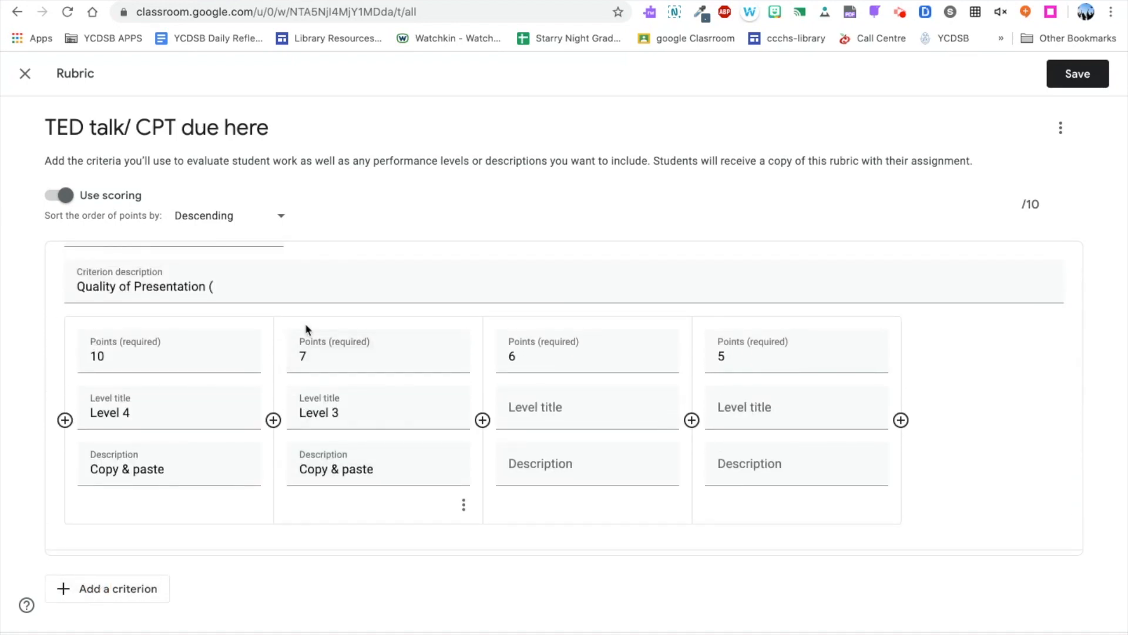
scroll(565, 331, "down", 5)
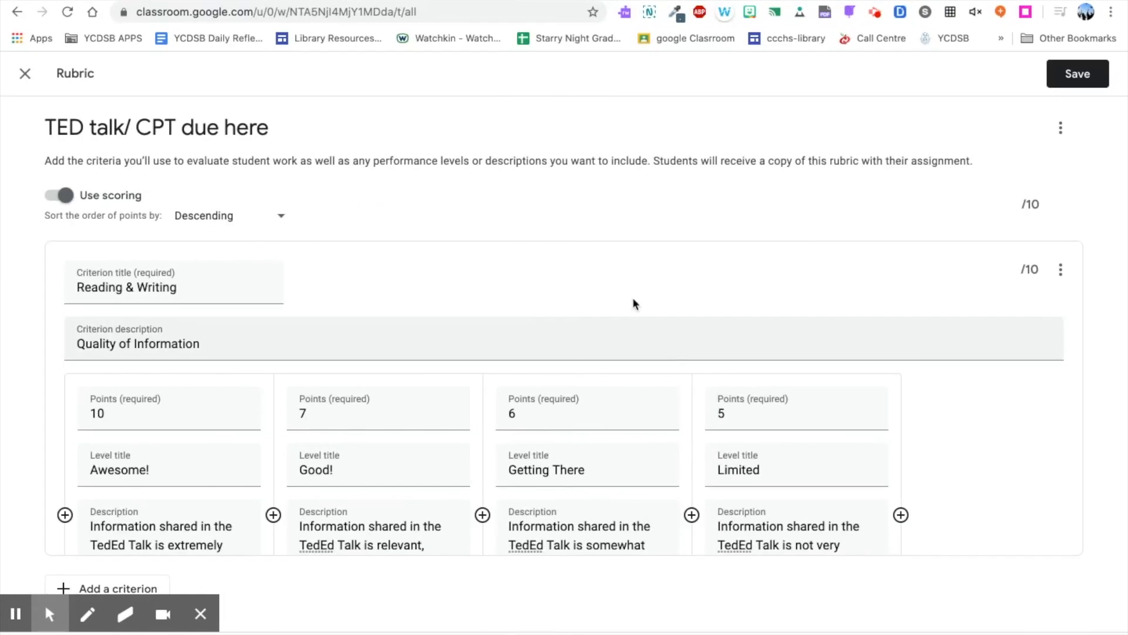
Step: Duplicate the "Reading & Writing" criterion together with its four levels
scroll(272, 345, "down", 3)
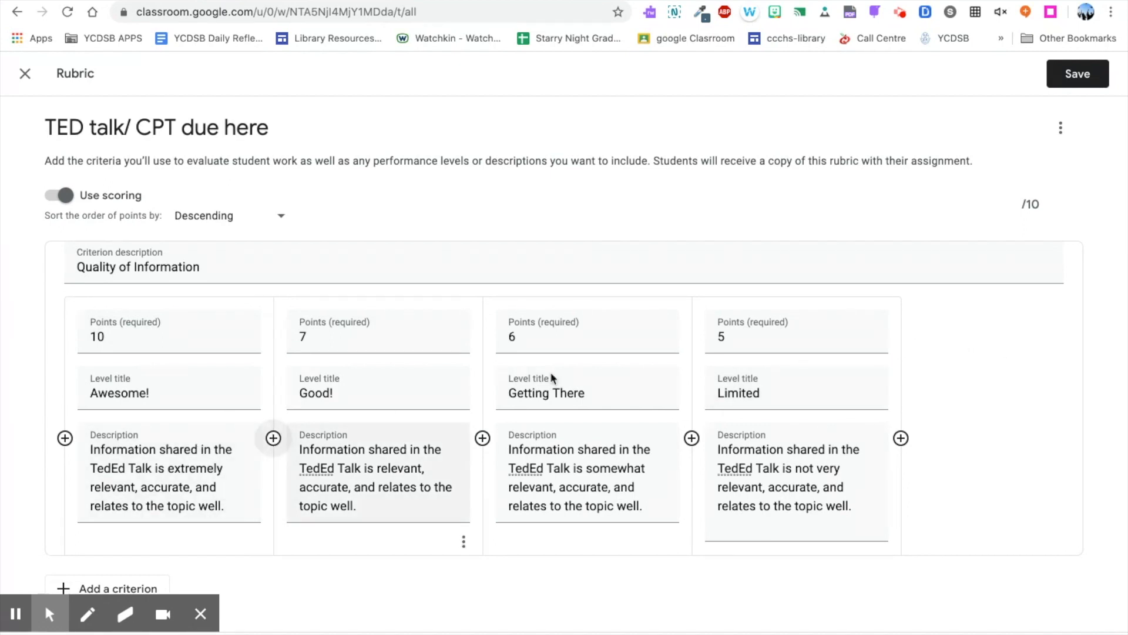
scroll(758, 329, "up", 2)
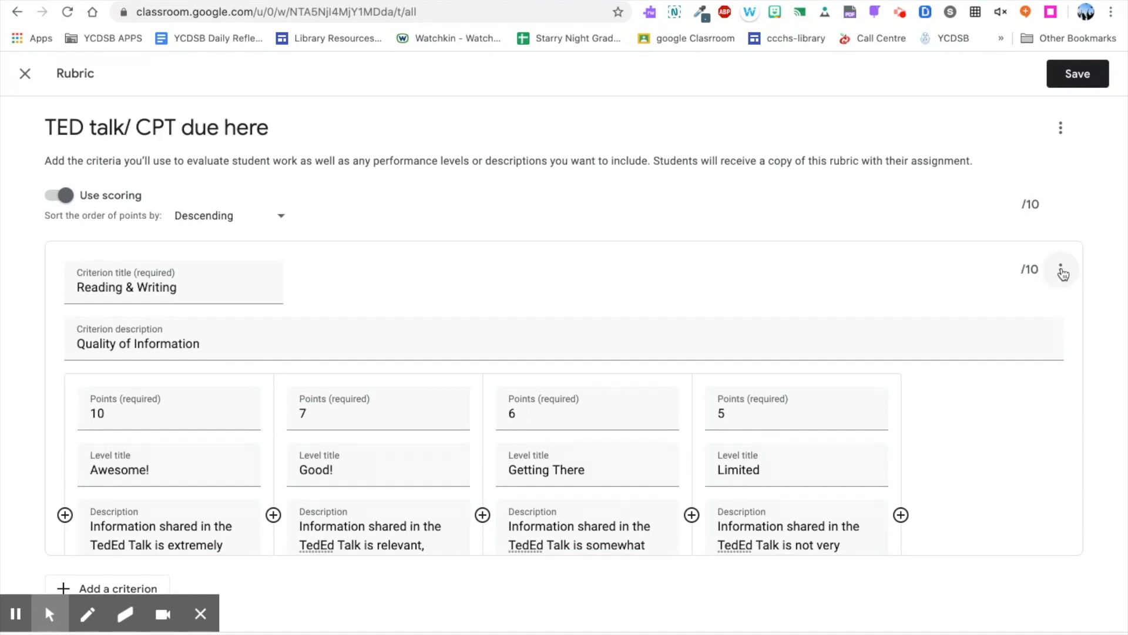
left_click(1060, 272)
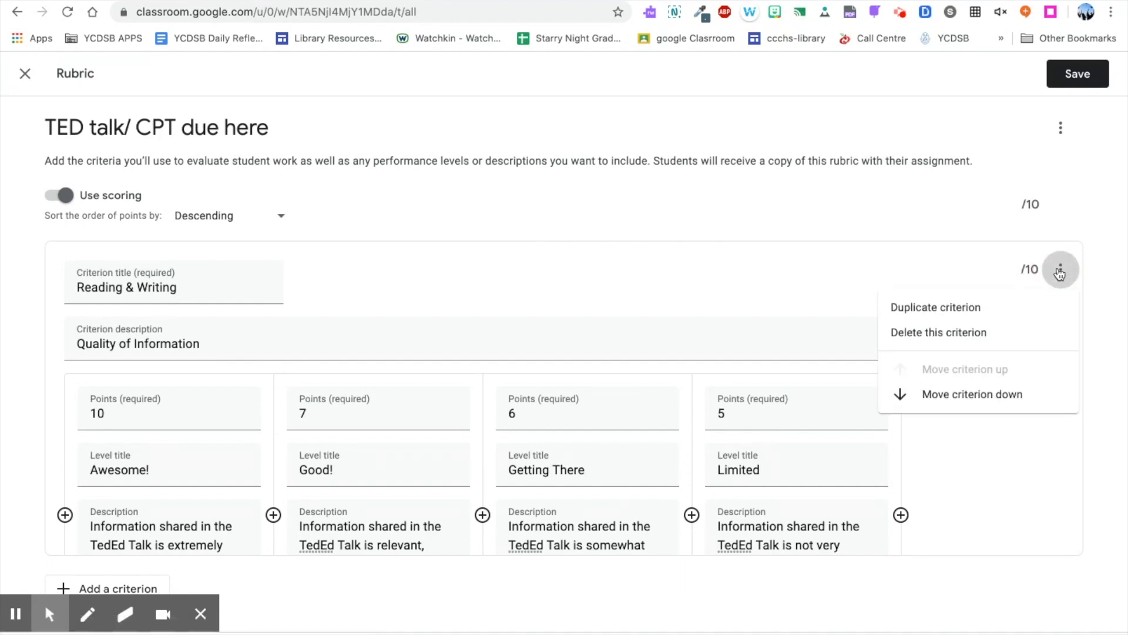
left_click(964, 307)
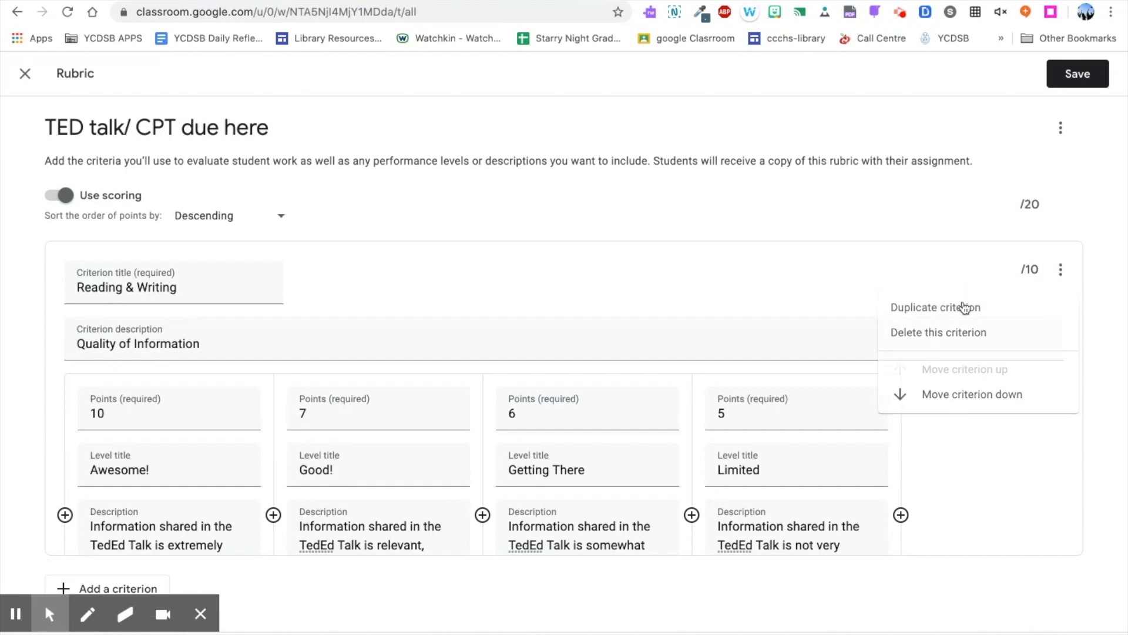
Step: Replace the duplicated Reading & Writing criterion's description with "Thesis"
scroll(640, 463, "down", 3)
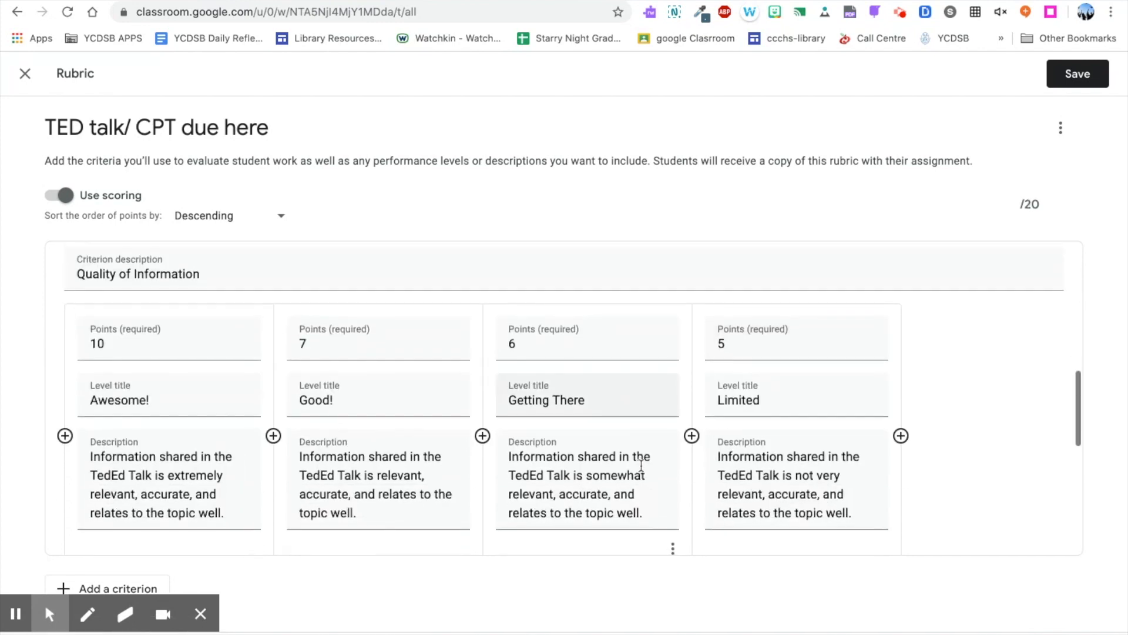
scroll(639, 464, "up", 3)
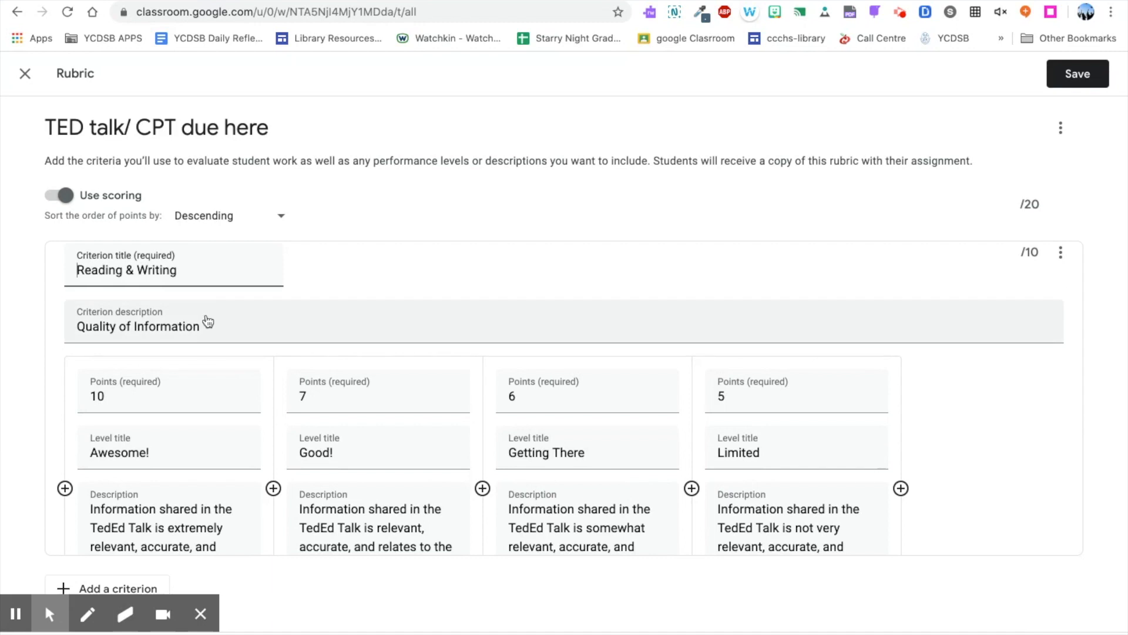
left_click(203, 325)
left_click_drag(203, 326, 45, 327)
type("thesi")
key("BackSpace")
key("BackSpace")
key("BackSpace")
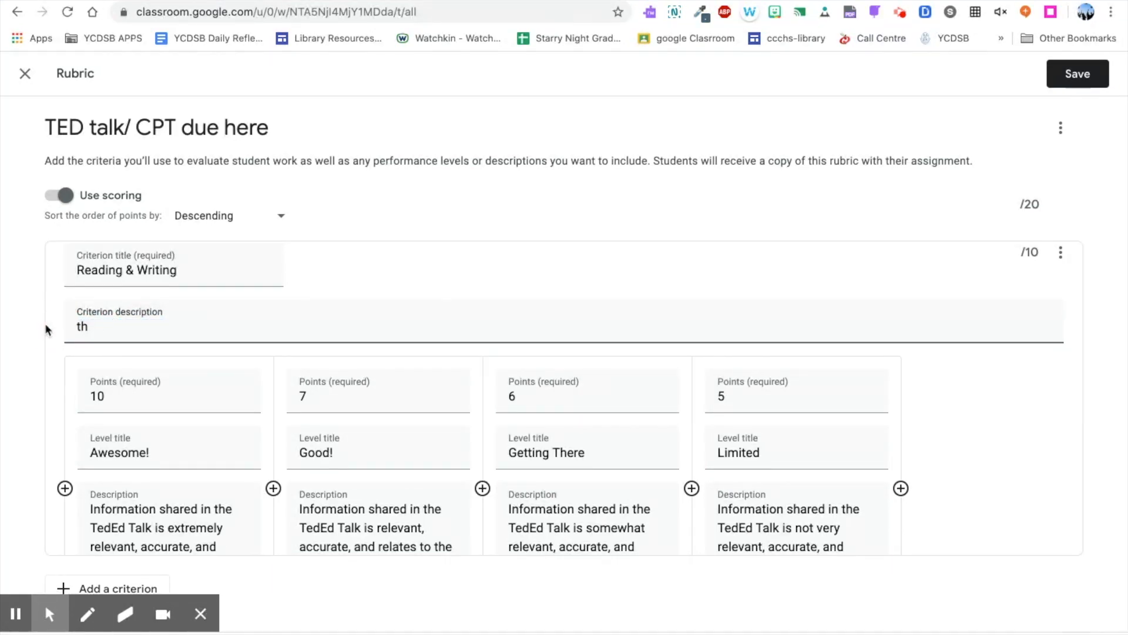
type("Th")
type("esi")
key("BackSpace")
type("sis")
Step: Replace the description of the 10-point "Awesome!" level in the Thesis criterion with "Change"
scroll(169, 402, "down", 1)
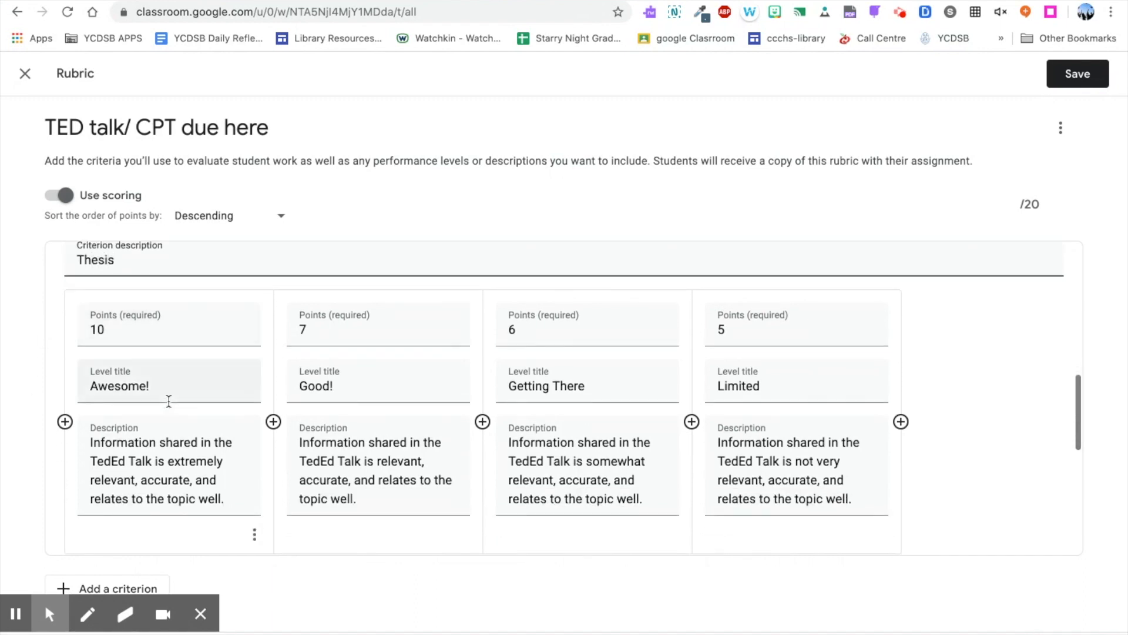
left_click_drag(91, 445, 234, 507)
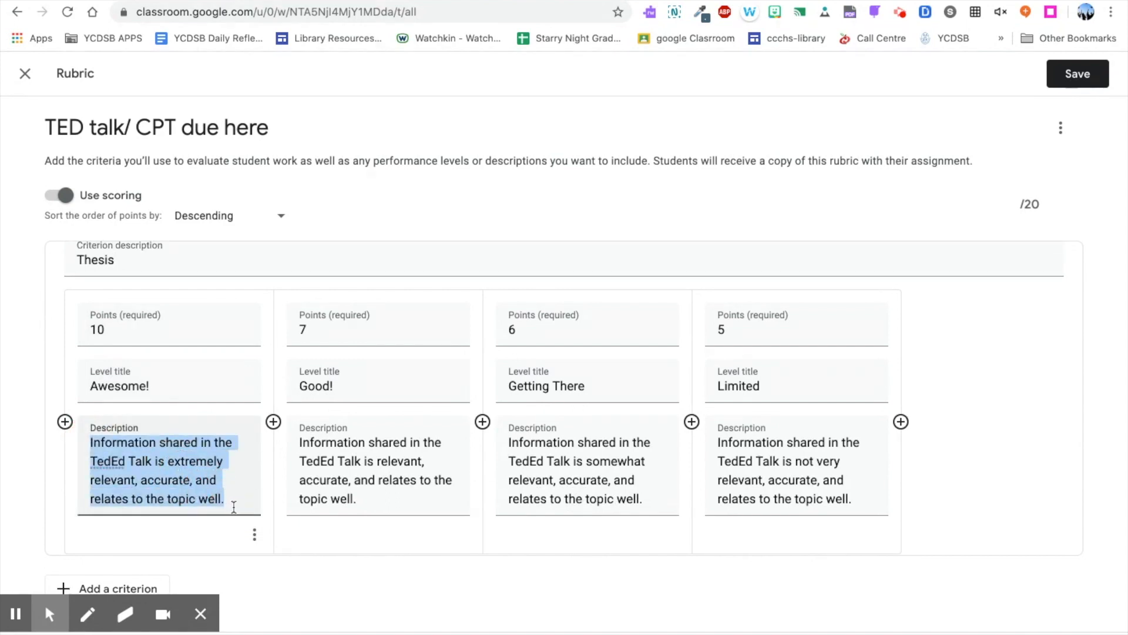
type("Change")
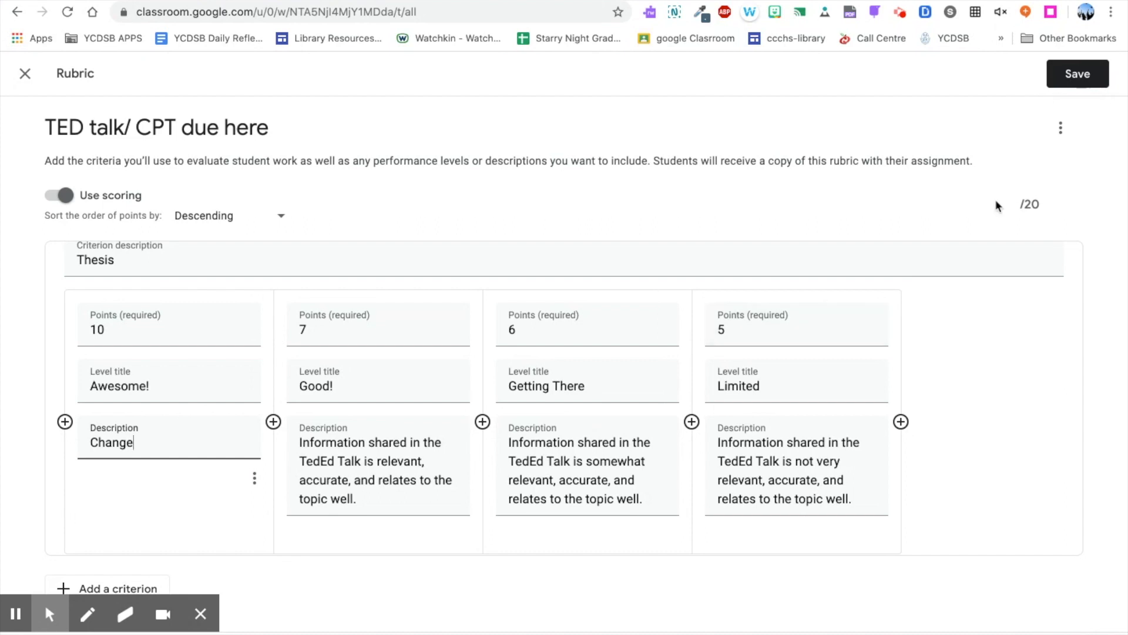
left_click(900, 13)
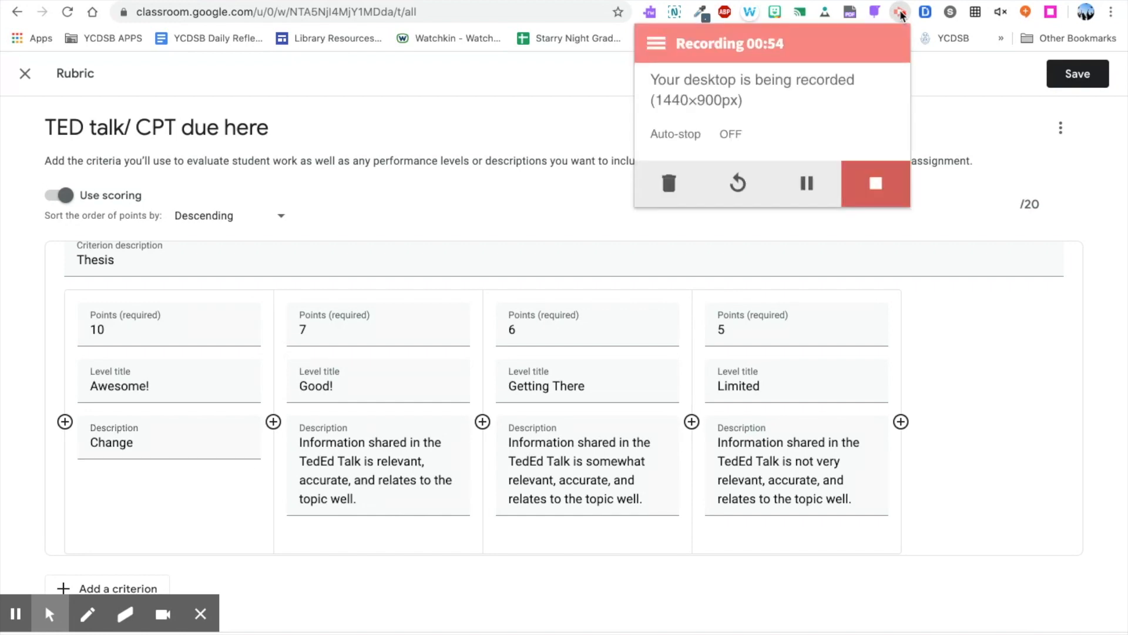
left_click(771, 198)
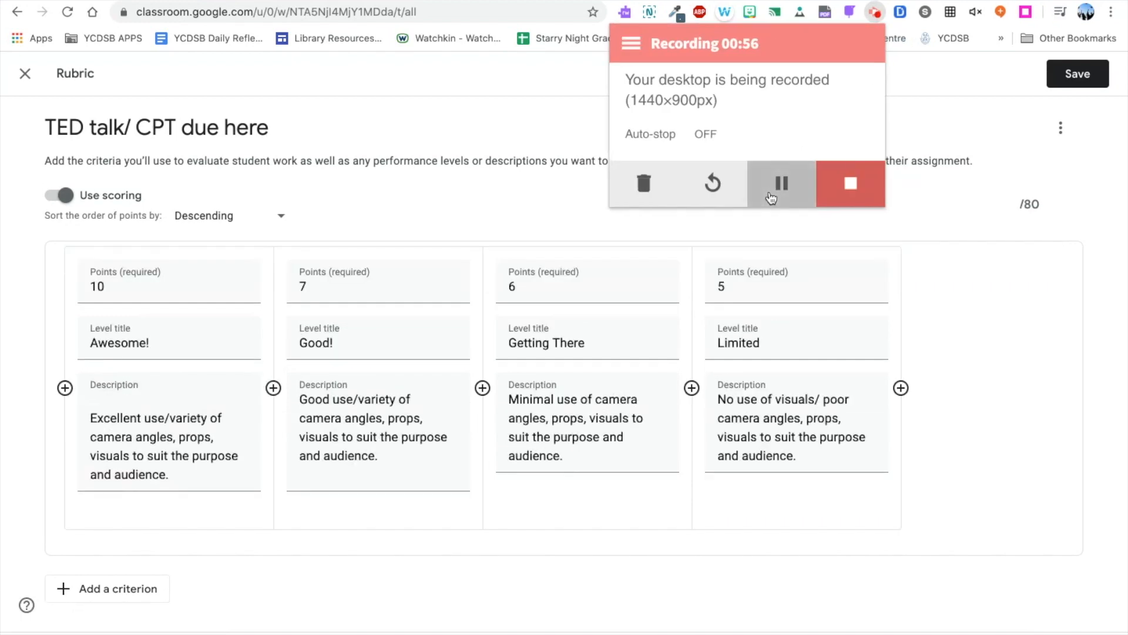
scroll(645, 282, "up", 5)
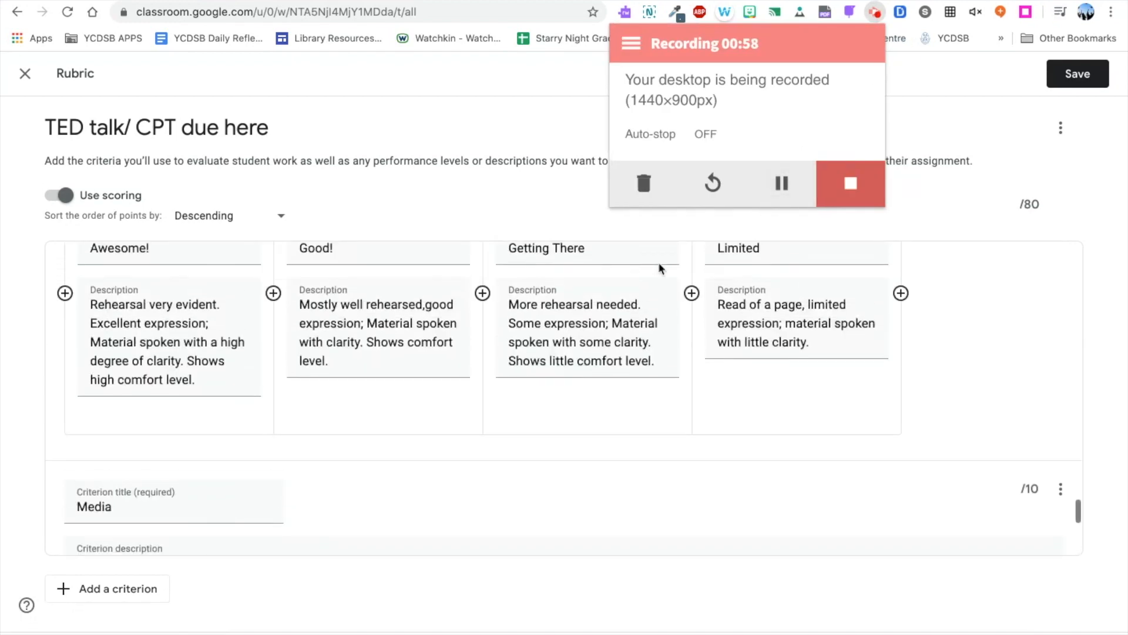
left_click(496, 87)
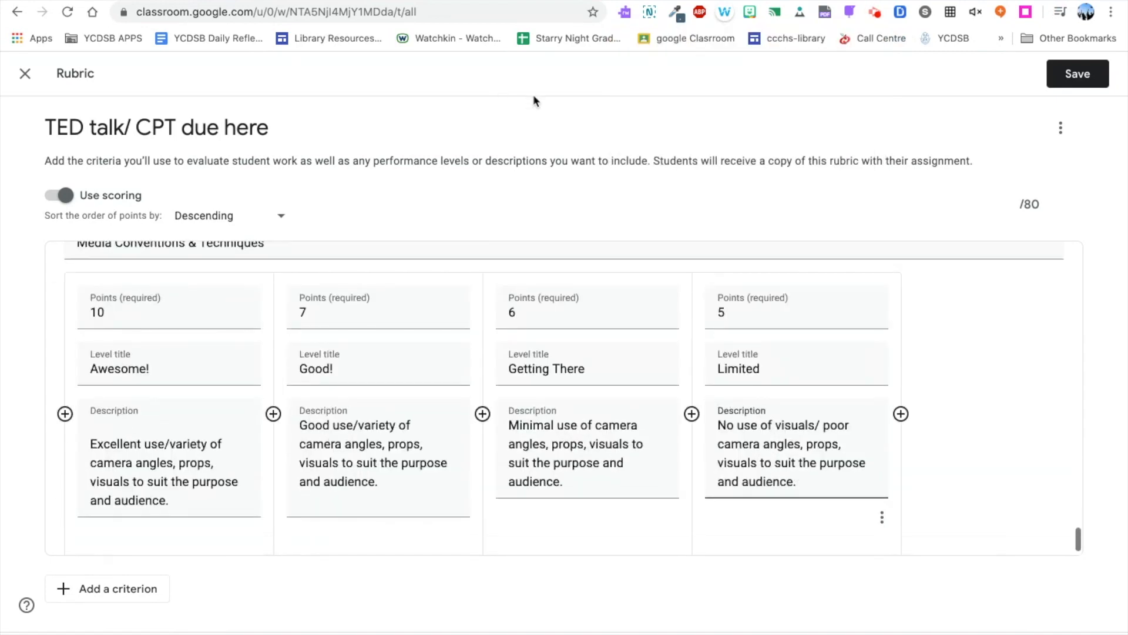
Step: Review the rubric's criteria, point values, level titles and descriptions, from the Media criterion back to the first Reading & Writing criterion
scroll(466, 266, "down", 10)
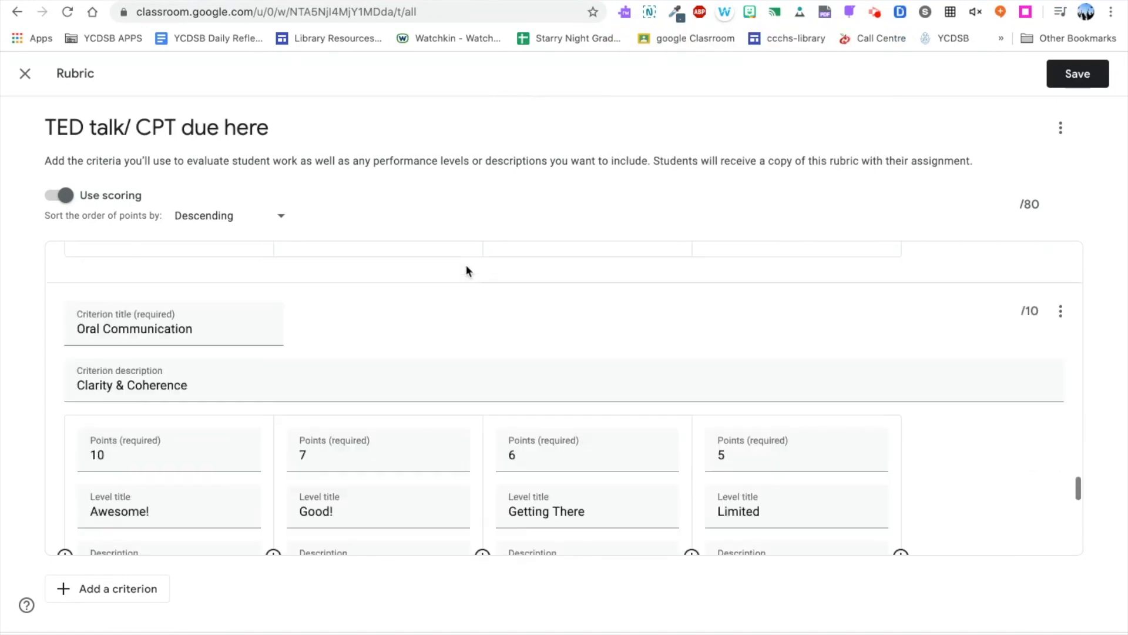
scroll(466, 264, "up", 15)
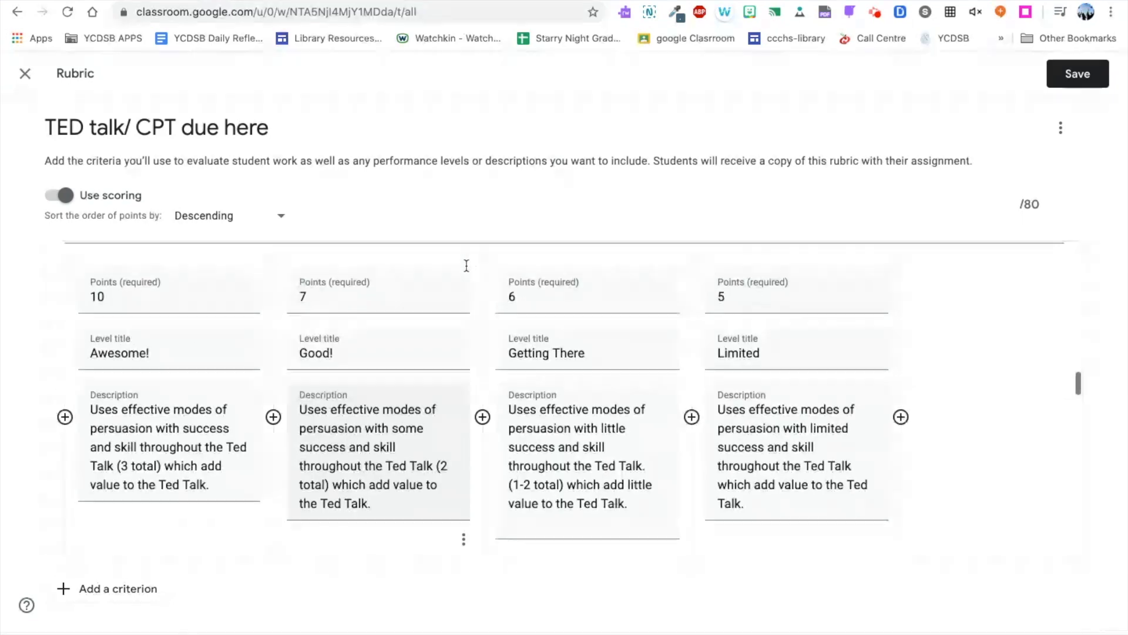
scroll(466, 265, "up", 10)
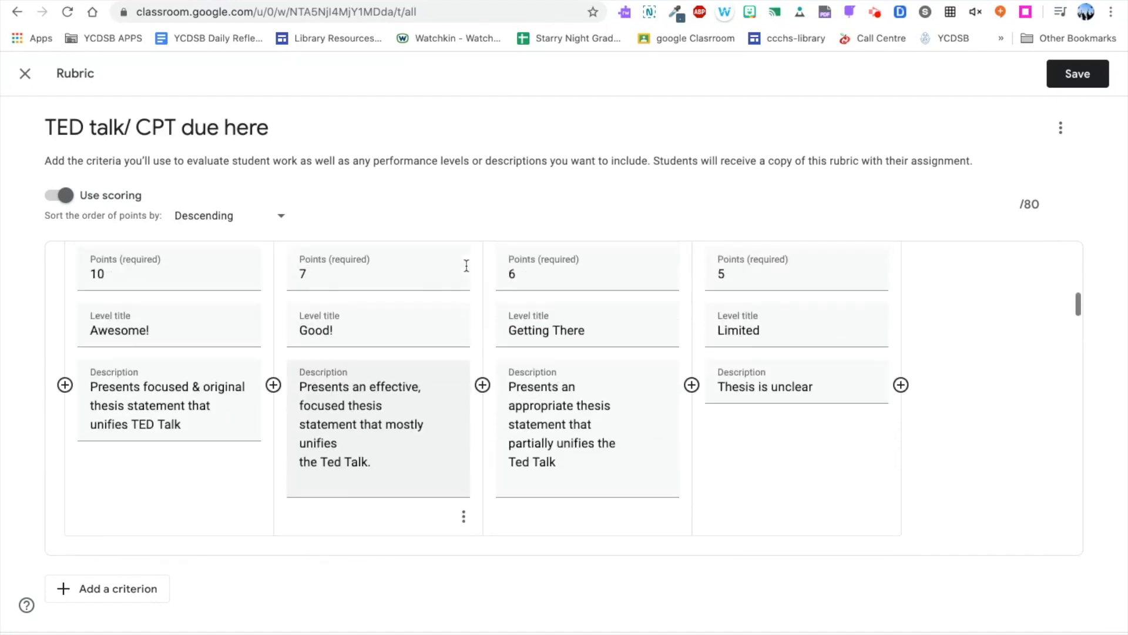
scroll(467, 271, "up", 5)
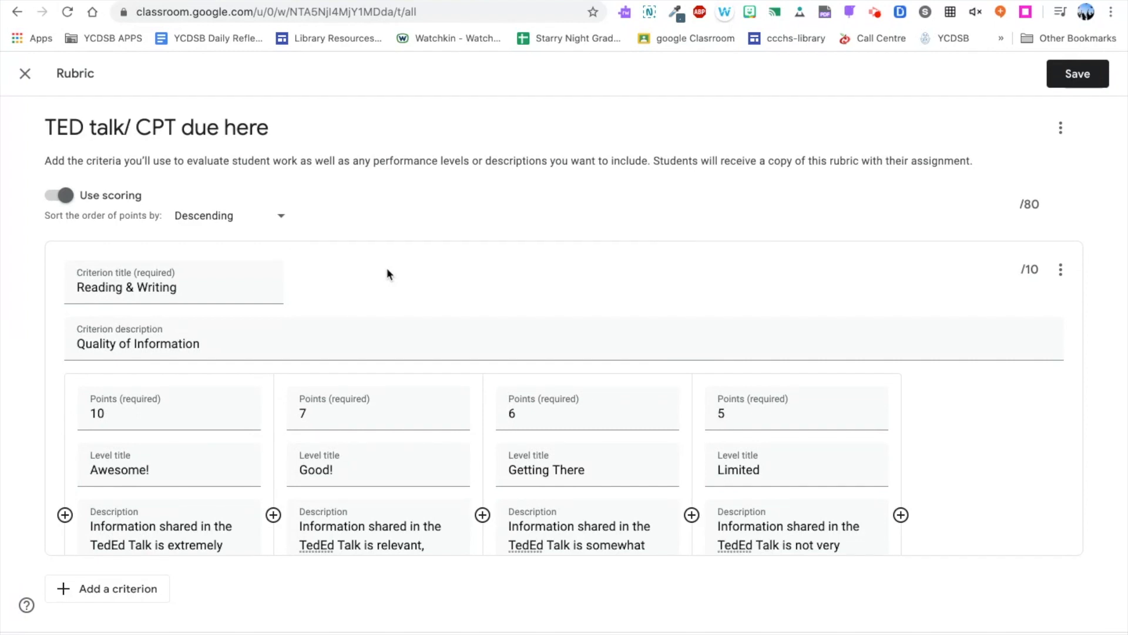
scroll(371, 352, "down", 2)
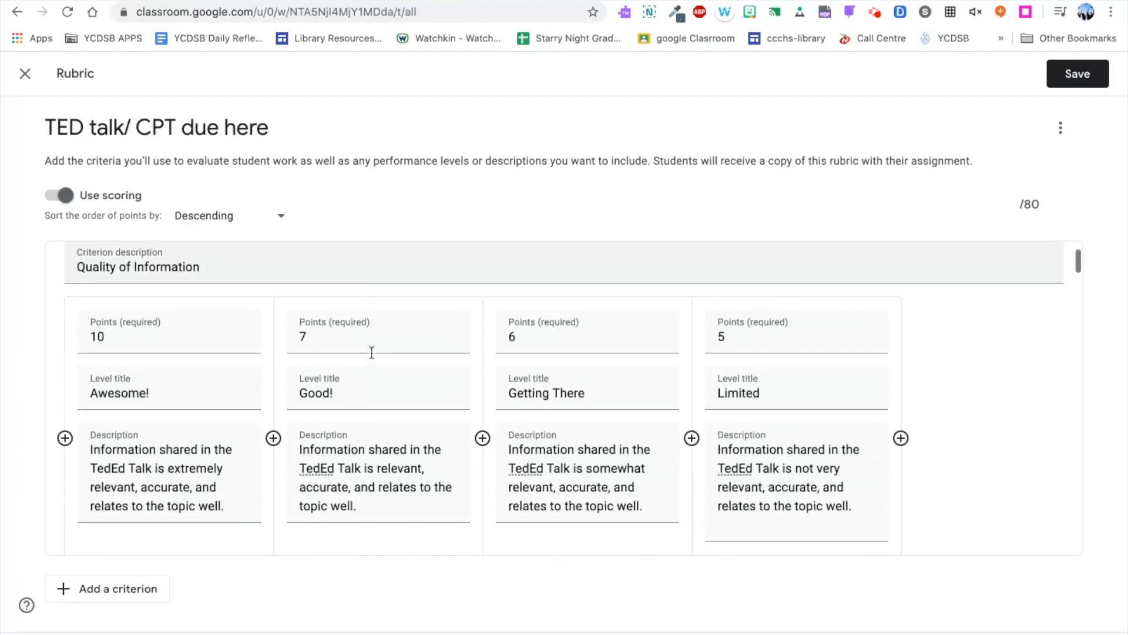
scroll(372, 353, "down", 4)
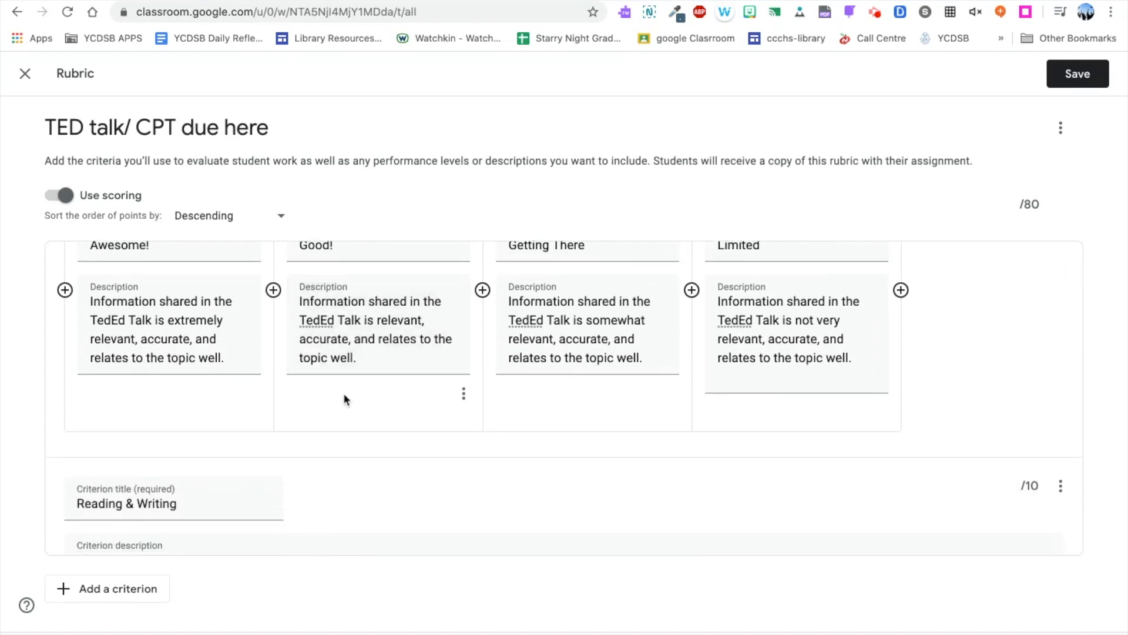
scroll(343, 393, "down", 1)
scroll(428, 382, "up", 3)
scroll(174, 358, "up", 2)
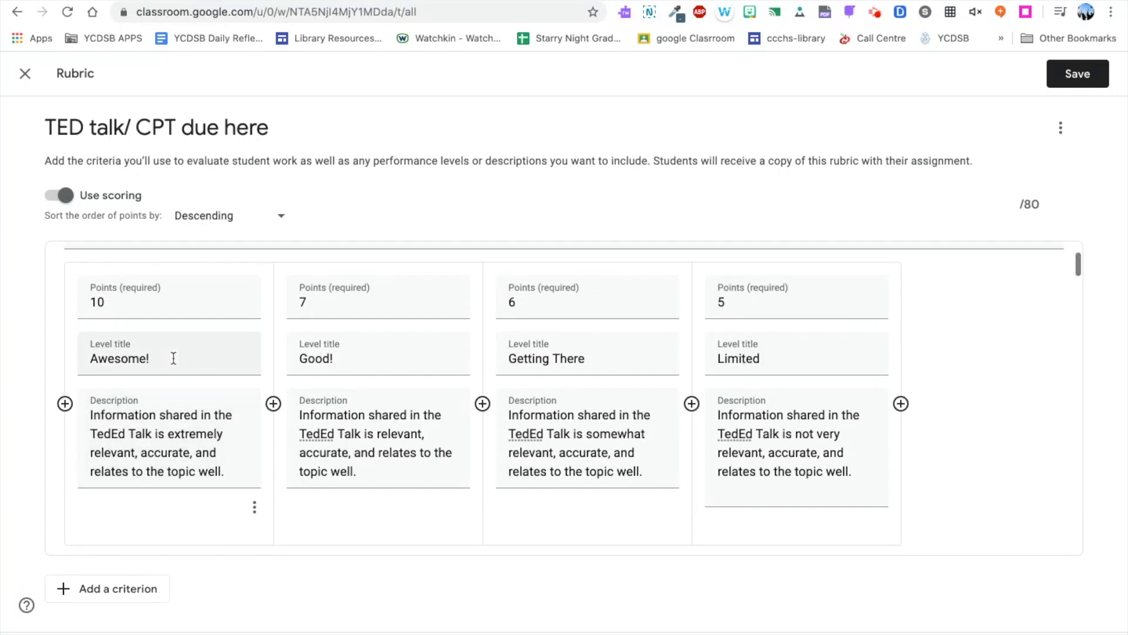
scroll(174, 358, "up", 3)
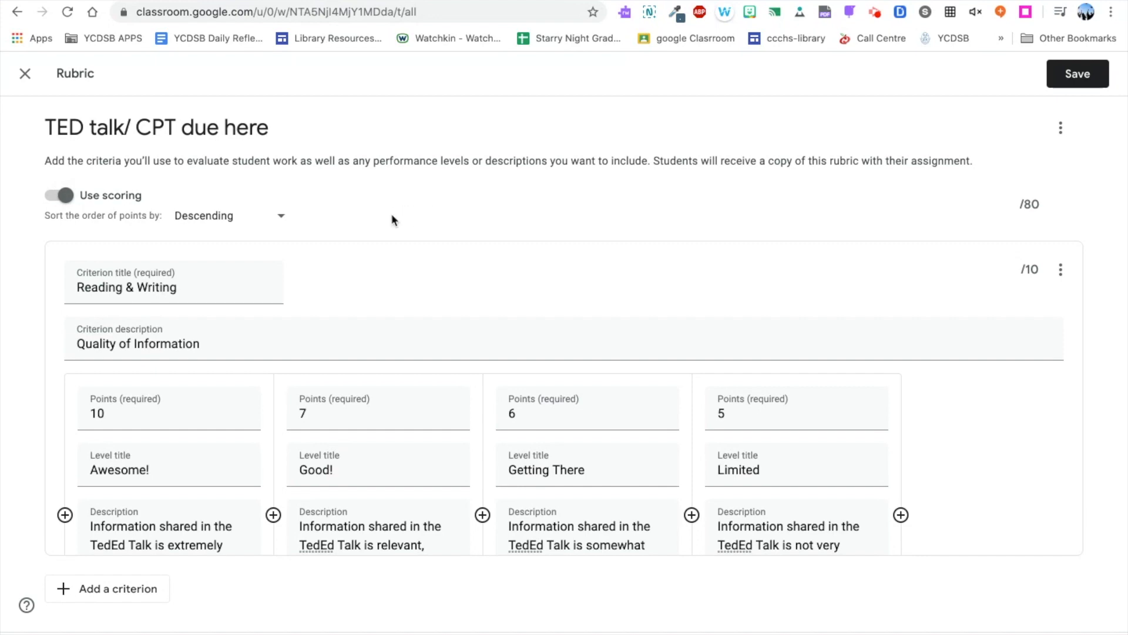
scroll(432, 345, "down", 5)
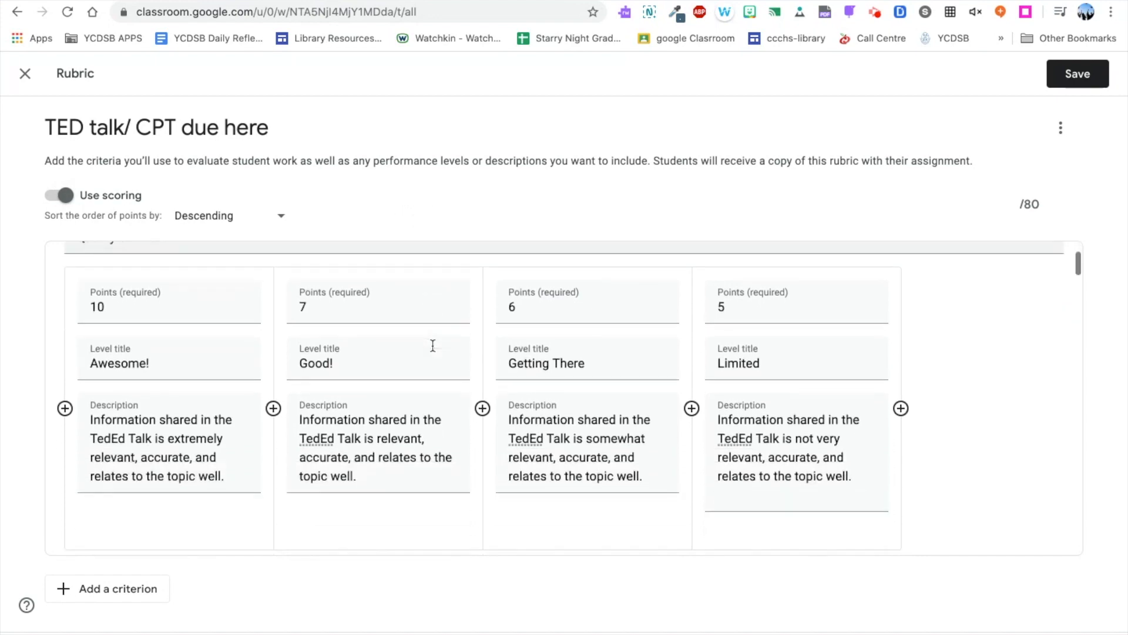
scroll(432, 345, "down", 10)
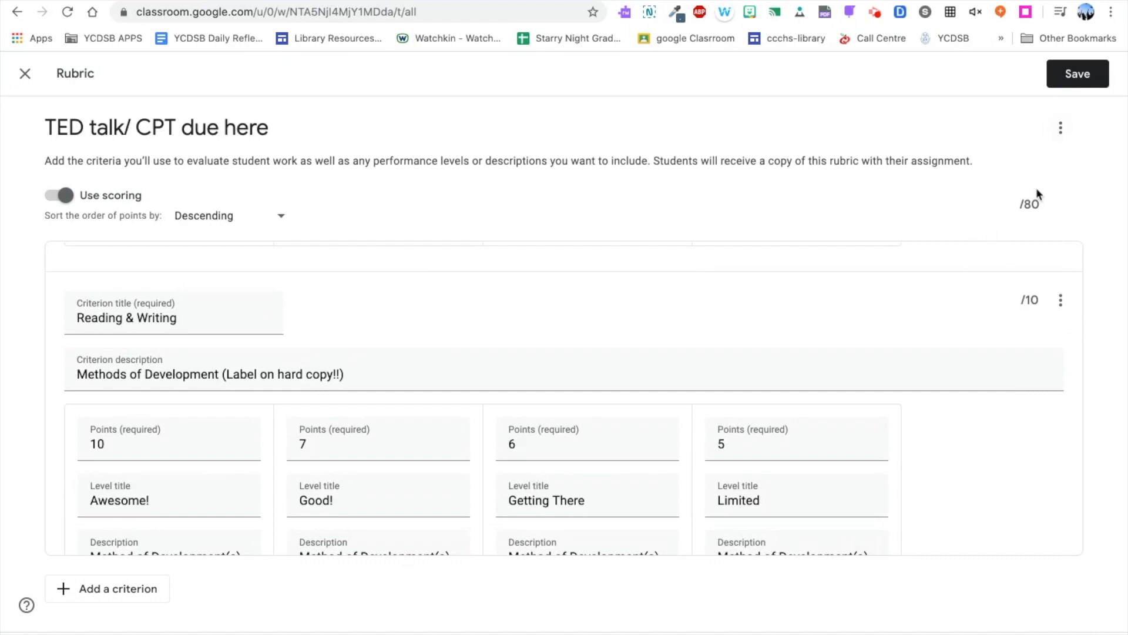
Step: Save the completed rubric, then save the "TED talk/ CPT due here" assignment with it attached
left_click(1079, 75)
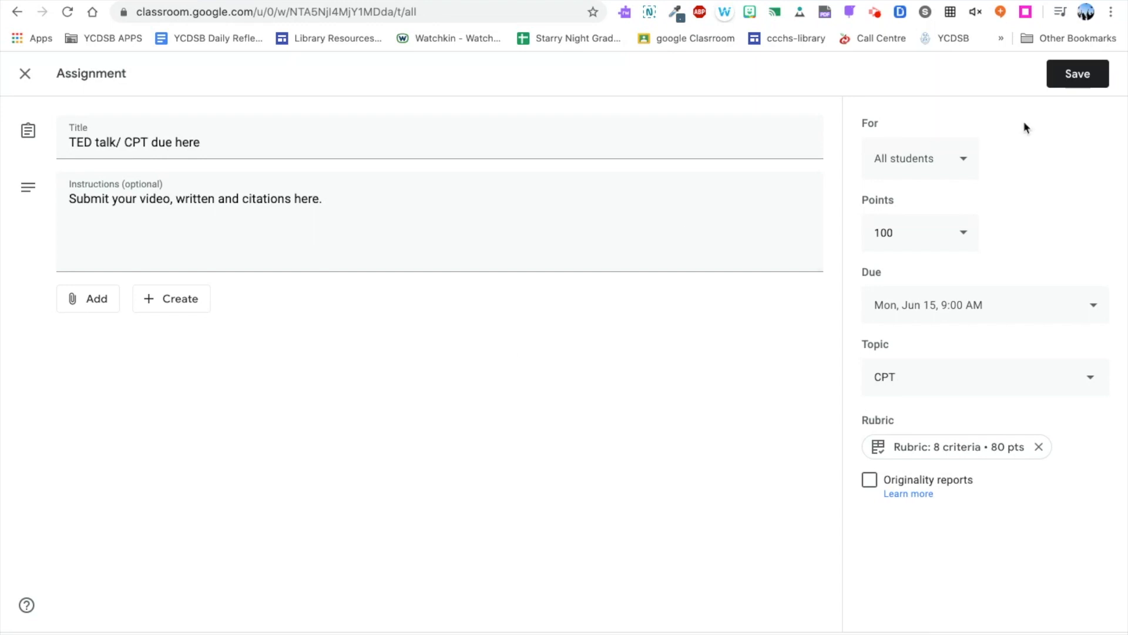
left_click(1075, 74)
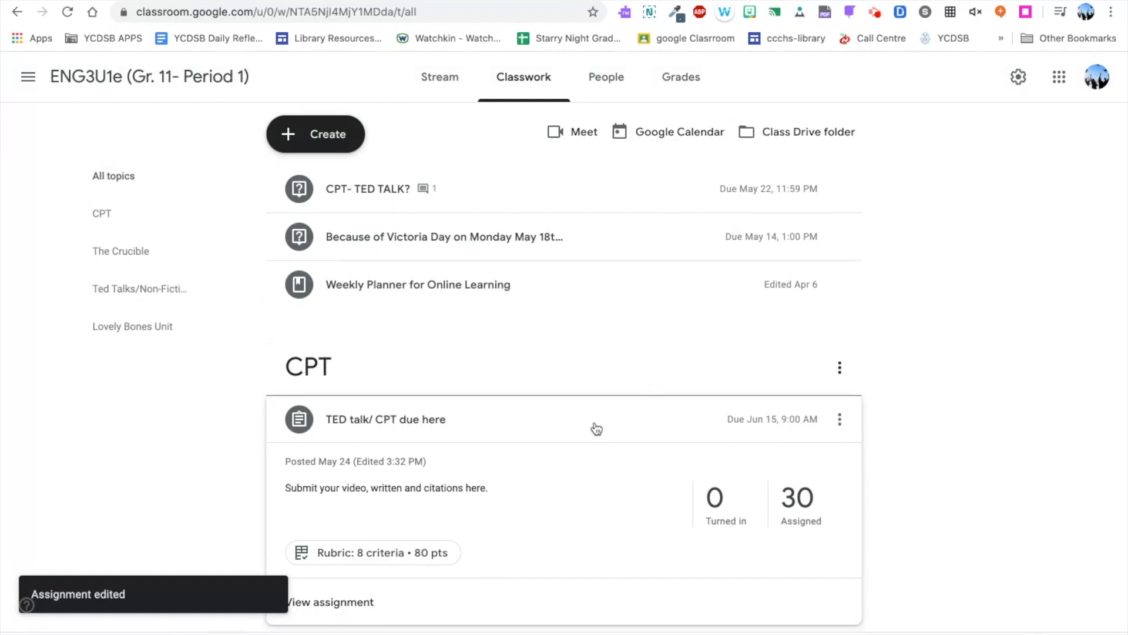
scroll(555, 473, "down", 3)
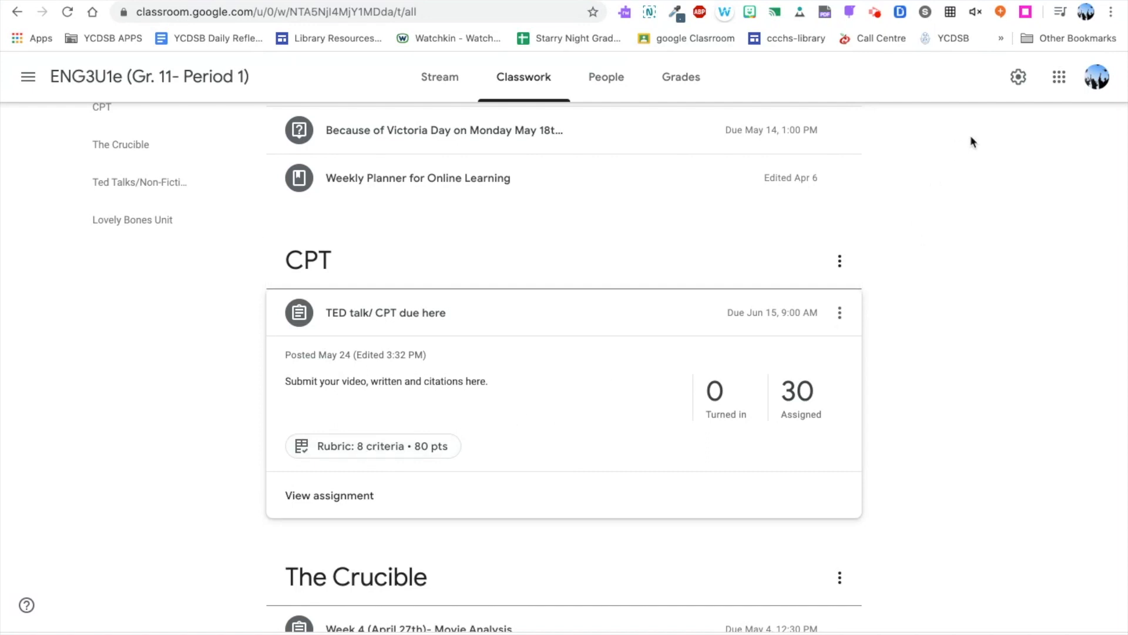
left_click(875, 12)
left_click(876, 13)
left_click(876, 14)
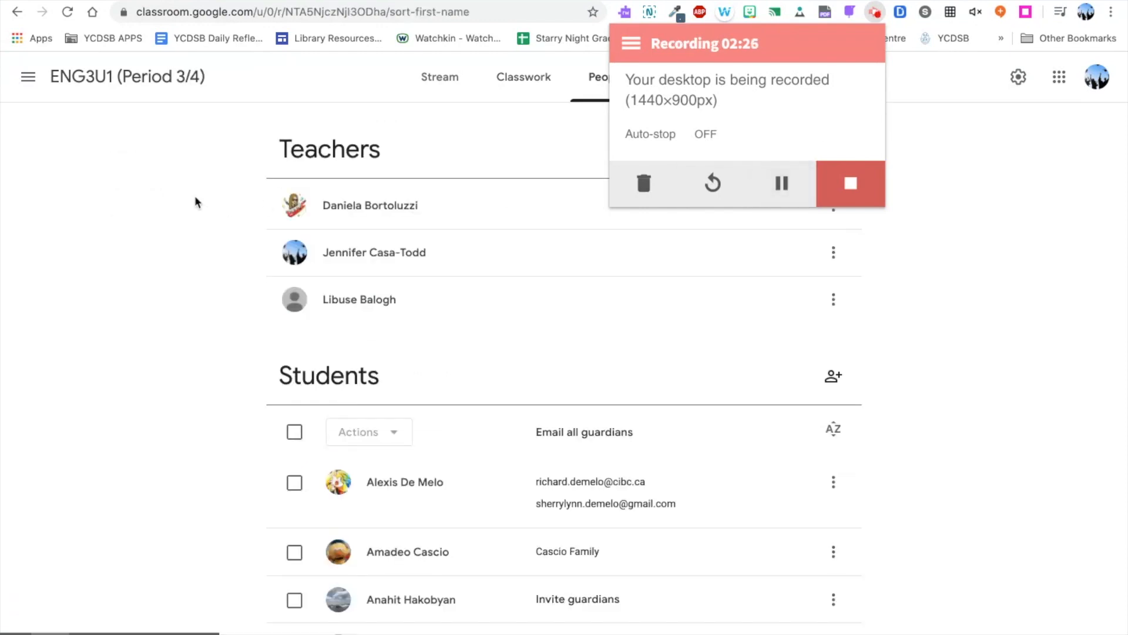
left_click(195, 196)
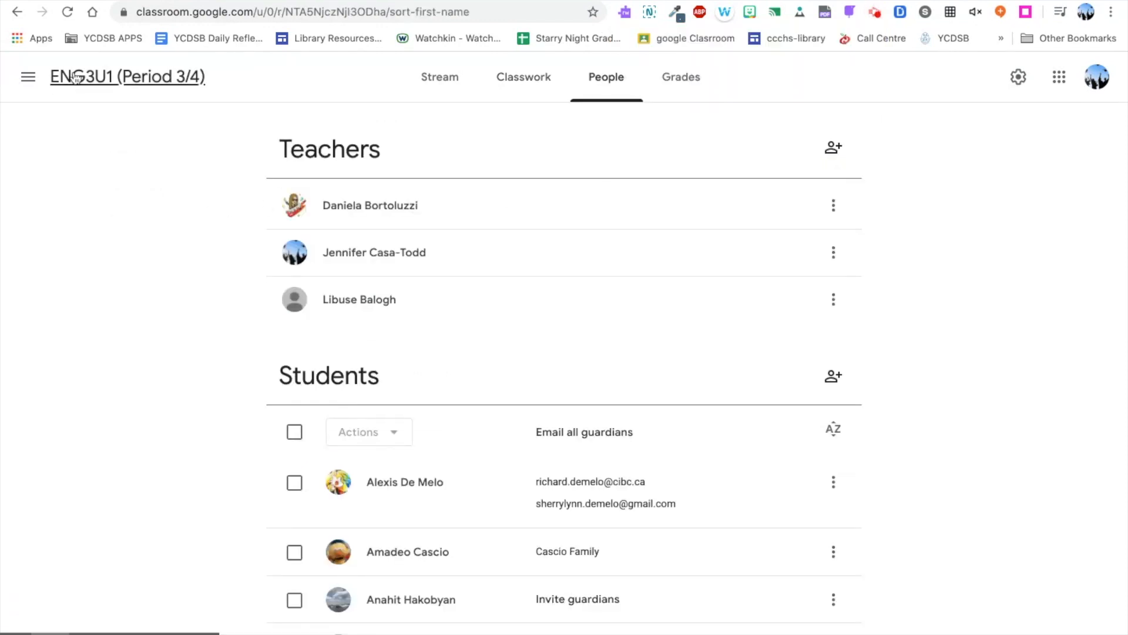
Step: Open the "TED talk/ CPT due here" assignment of ENG3U1e (Gr. 11- Period 1) for editing, check its attached rubric, and save it
left_click(27, 76)
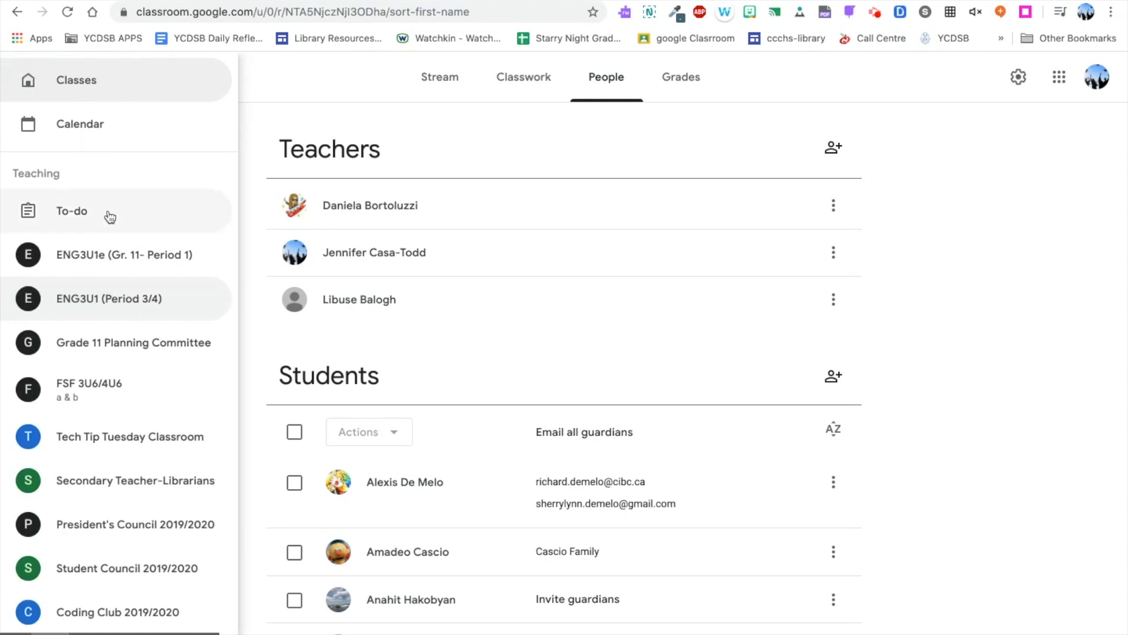
left_click(105, 254)
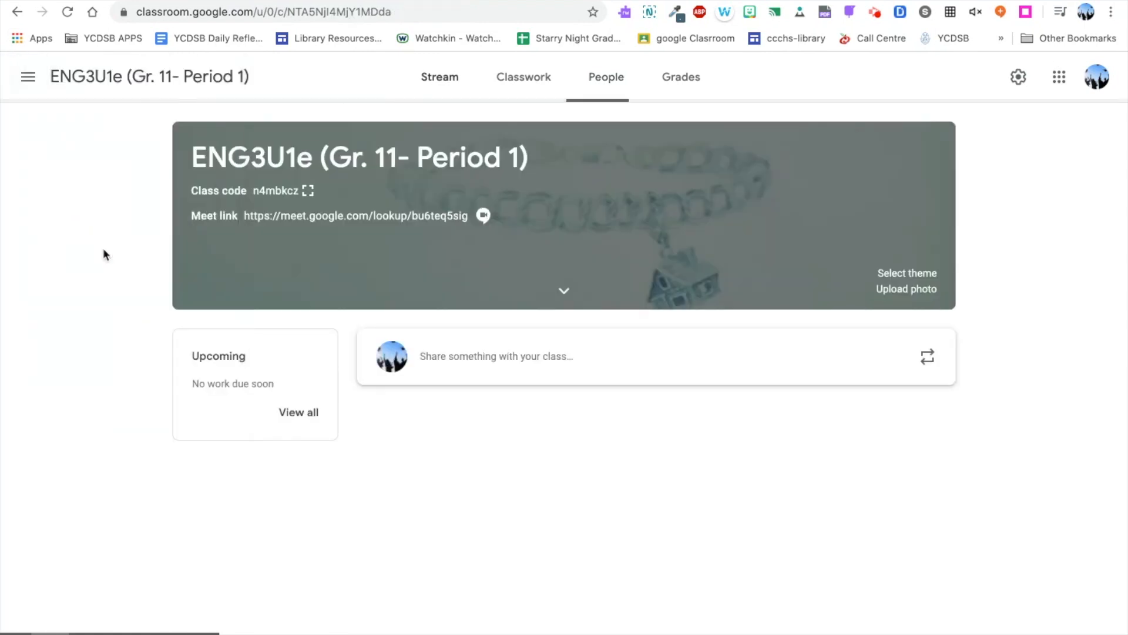
left_click(537, 83)
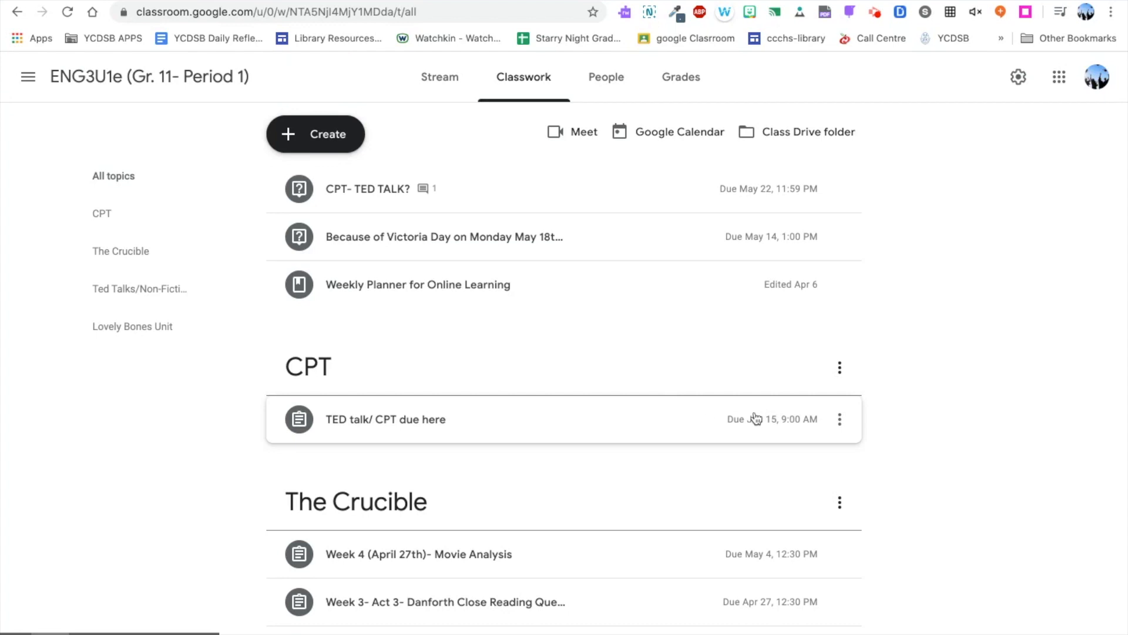
left_click(840, 419)
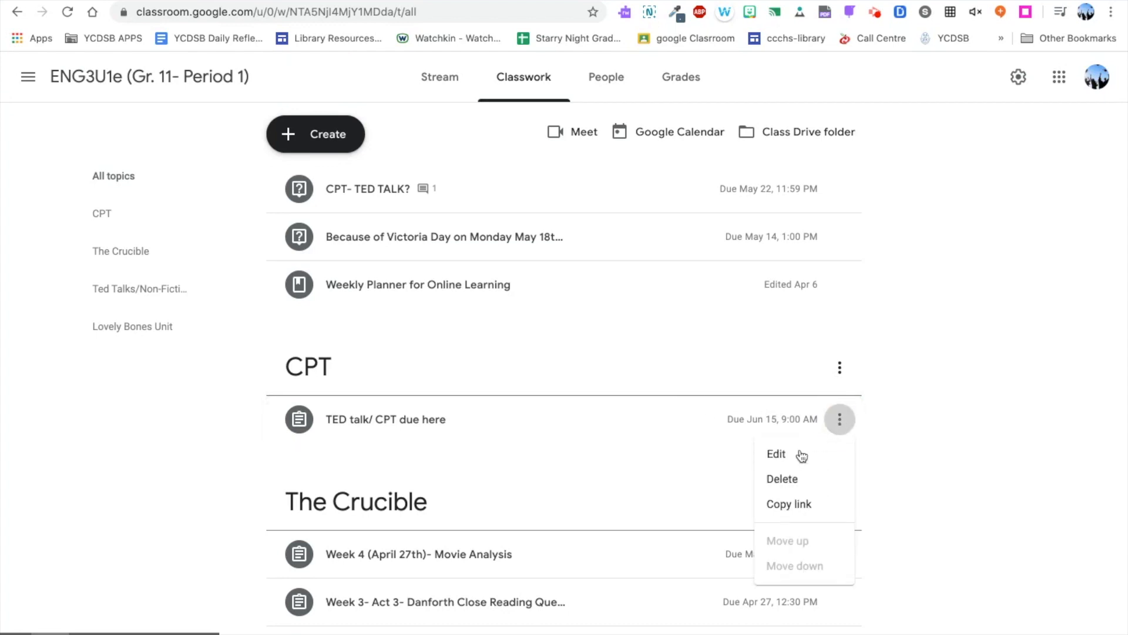
left_click(801, 454)
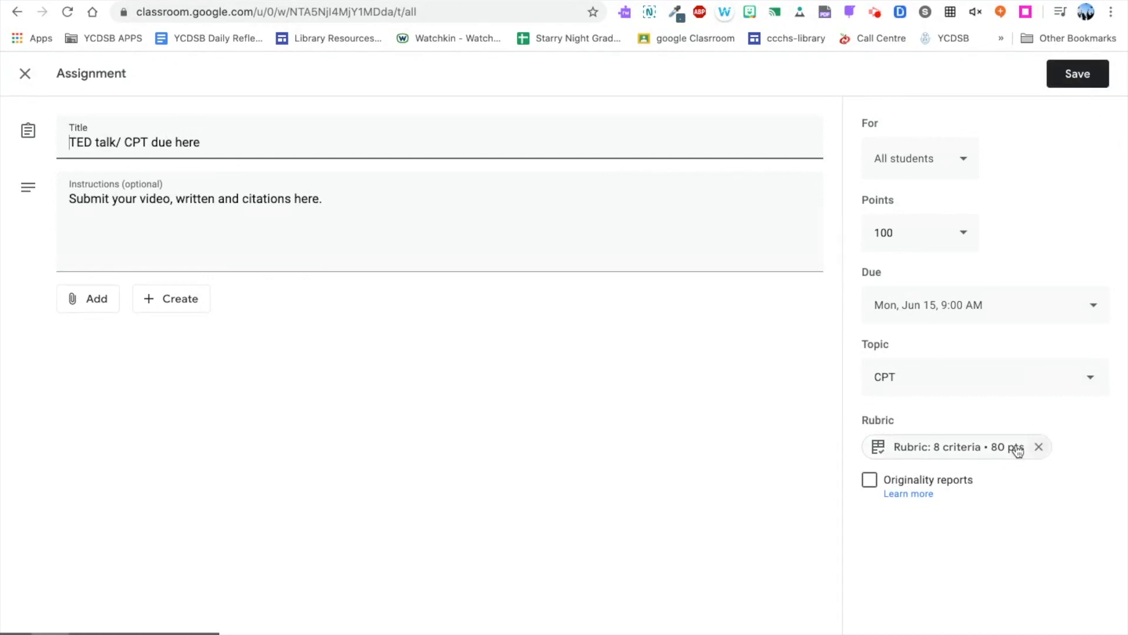
left_click(1070, 74)
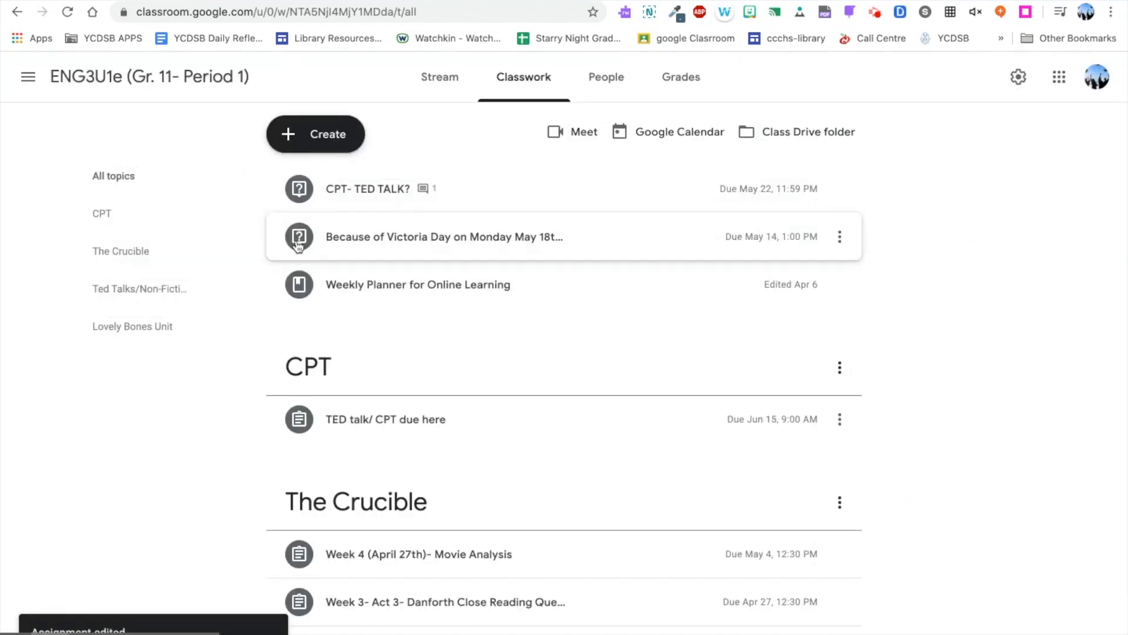
Step: Open the "Ted talk CPT" assignment in the classwork of ENG3U1 (Period 3/4) for editing
left_click(28, 82)
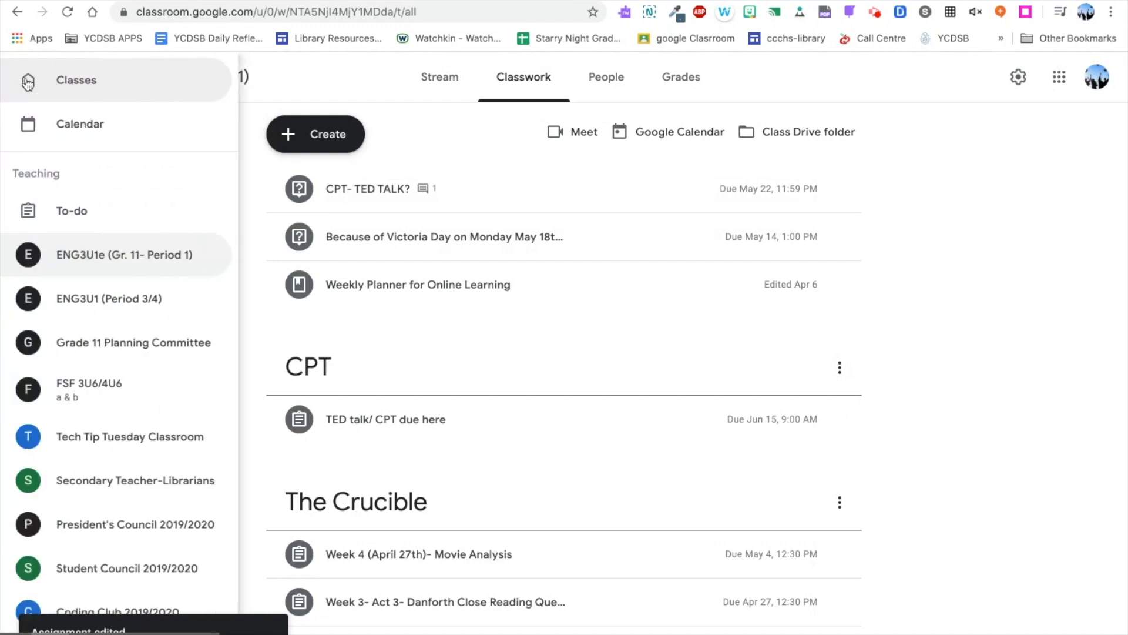
left_click(93, 306)
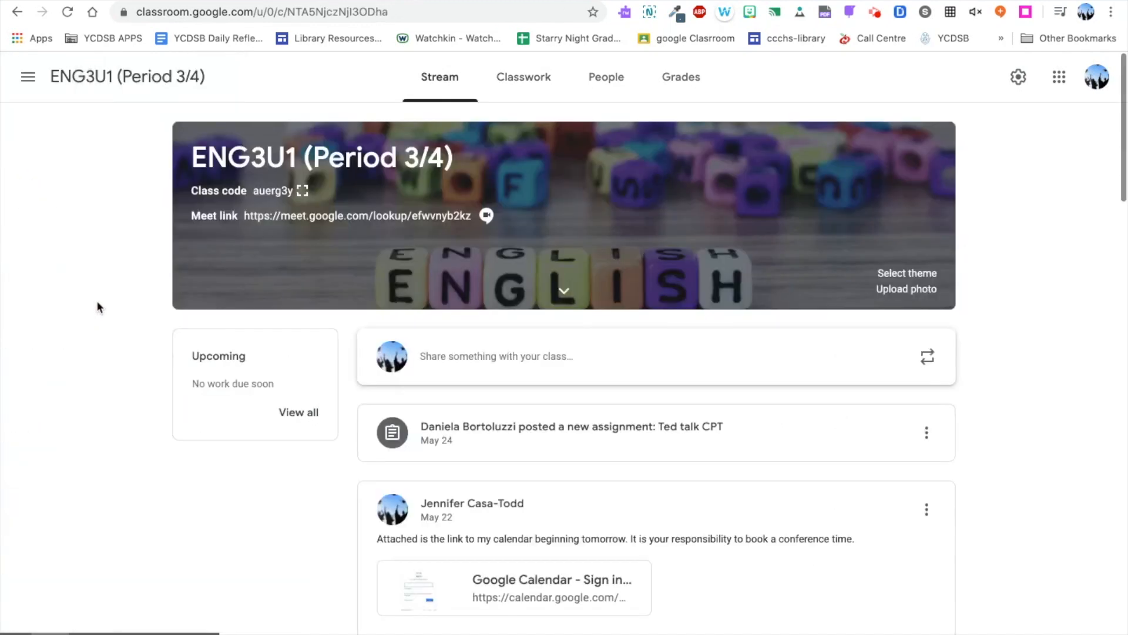
left_click(542, 78)
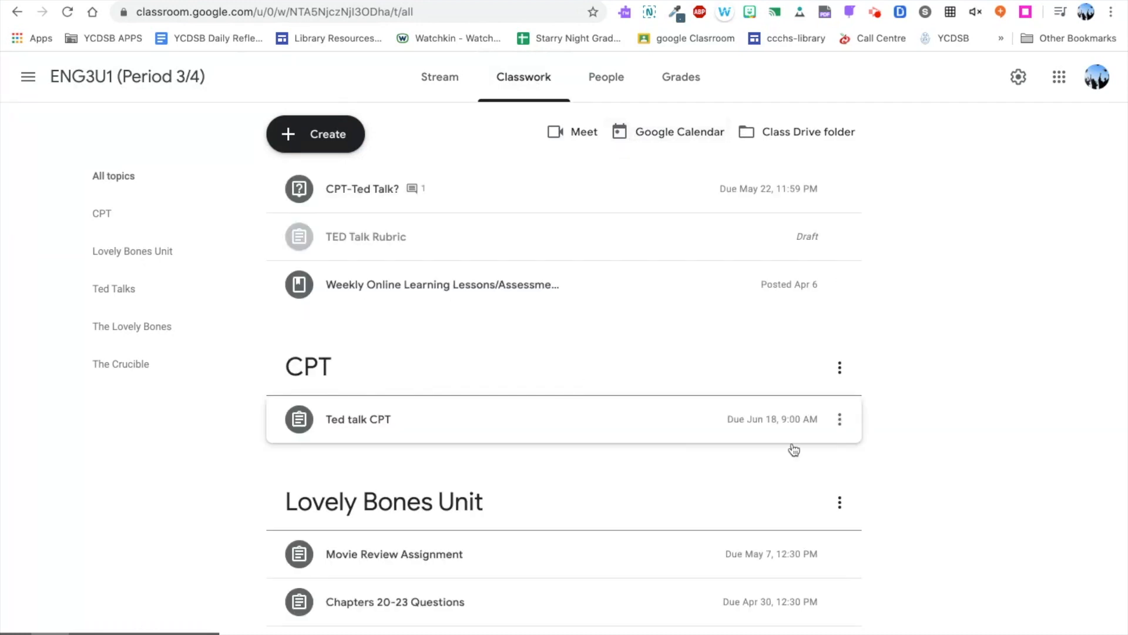
left_click(840, 419)
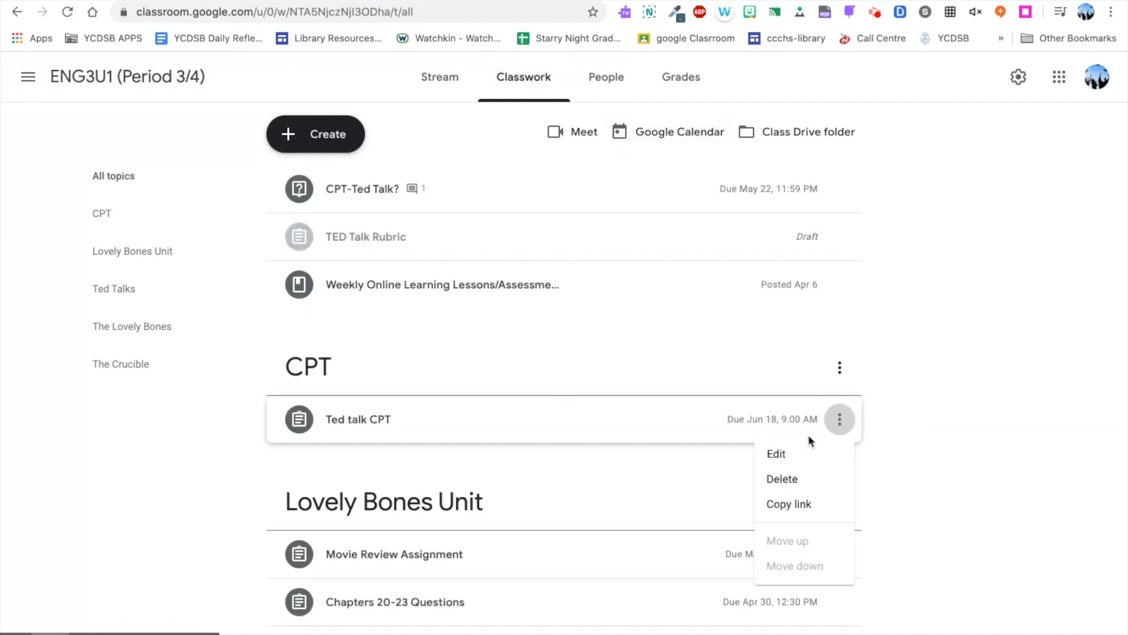
left_click(778, 453)
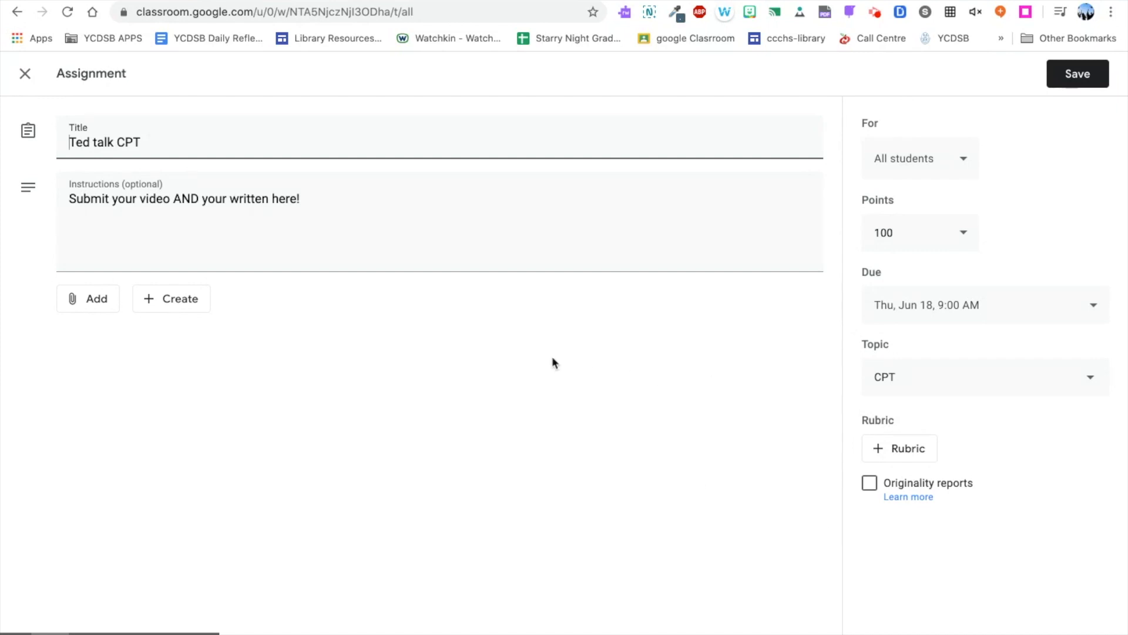
Step: Reuse the "TED talk/ CPT due here" rubric from ENG3U1e (Gr. 11- Period 1) for the Ted talk CPT assignment and save the assignment
left_click(897, 450)
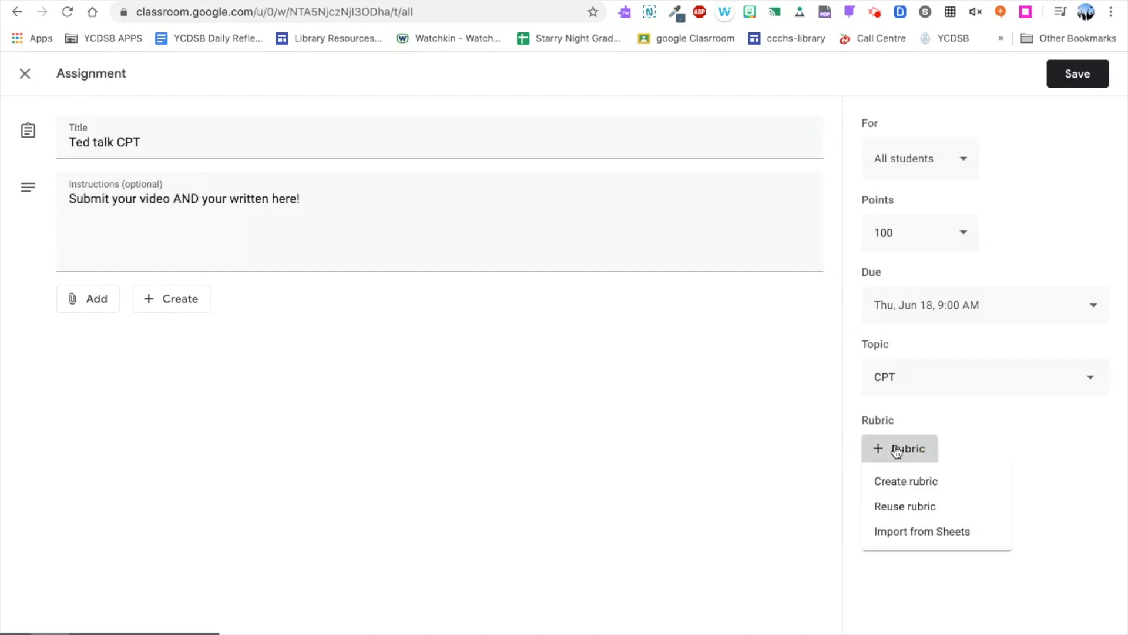
left_click(892, 507)
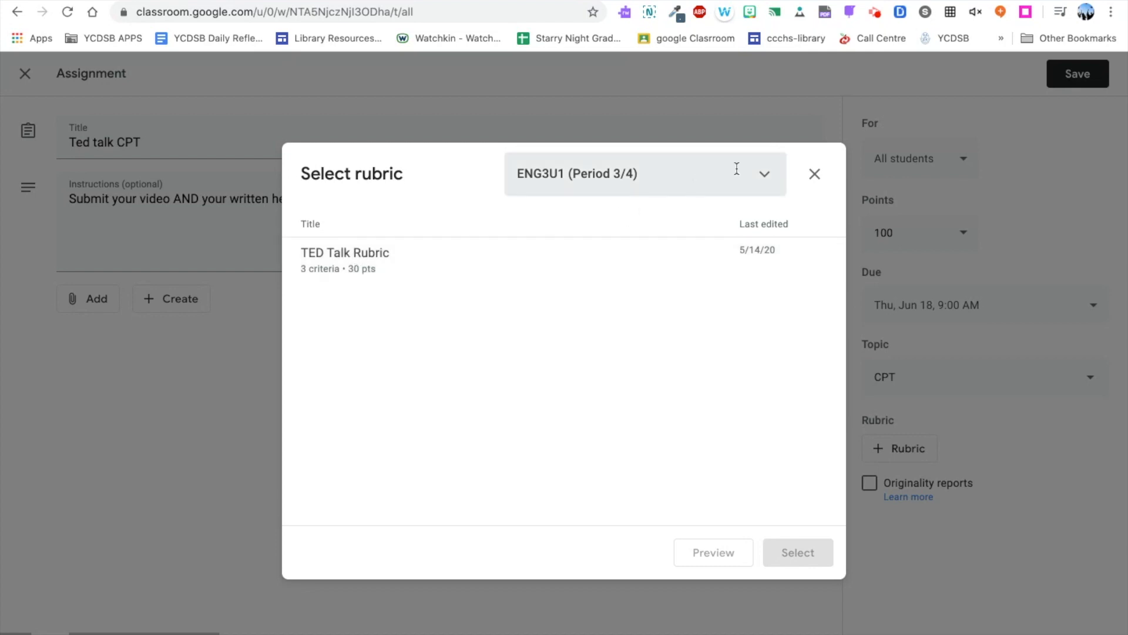
left_click(765, 175)
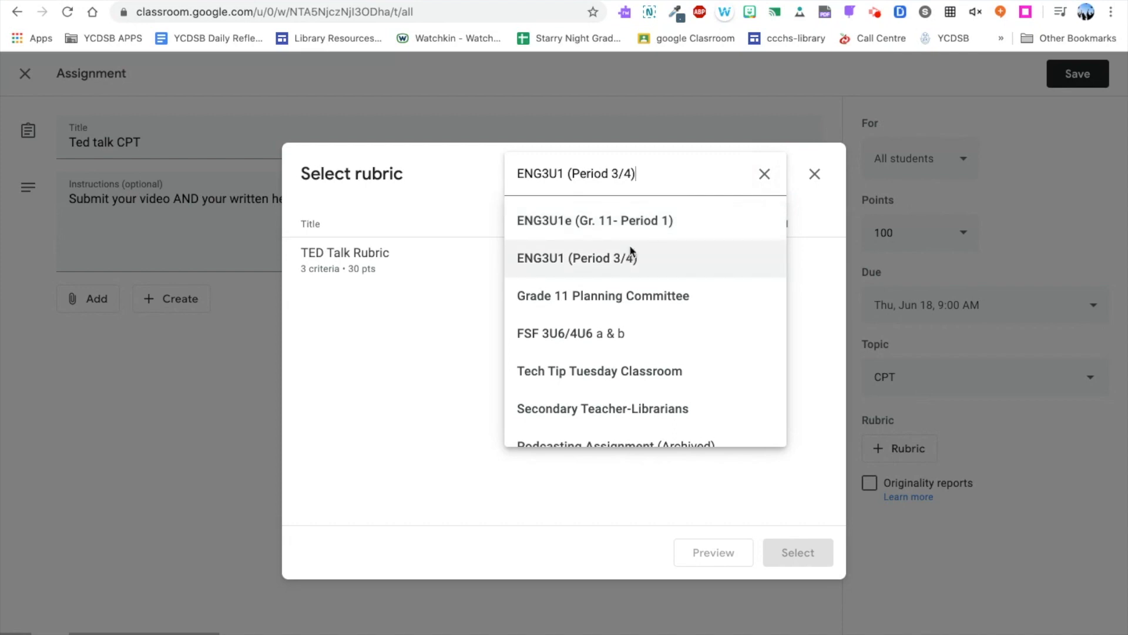
left_click(650, 224)
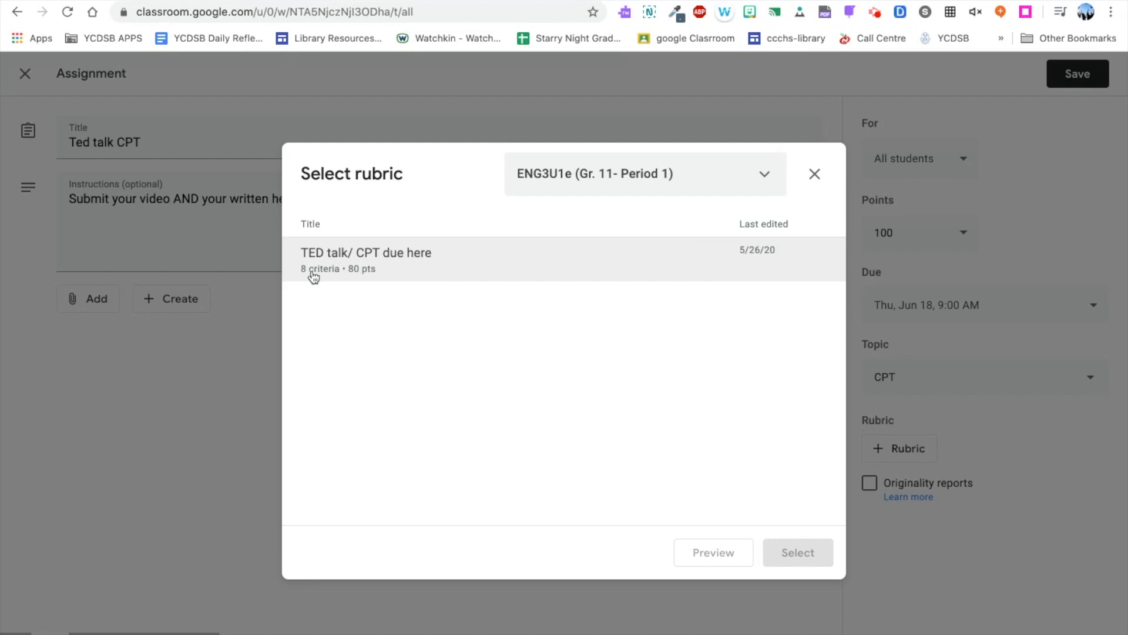
left_click(385, 257)
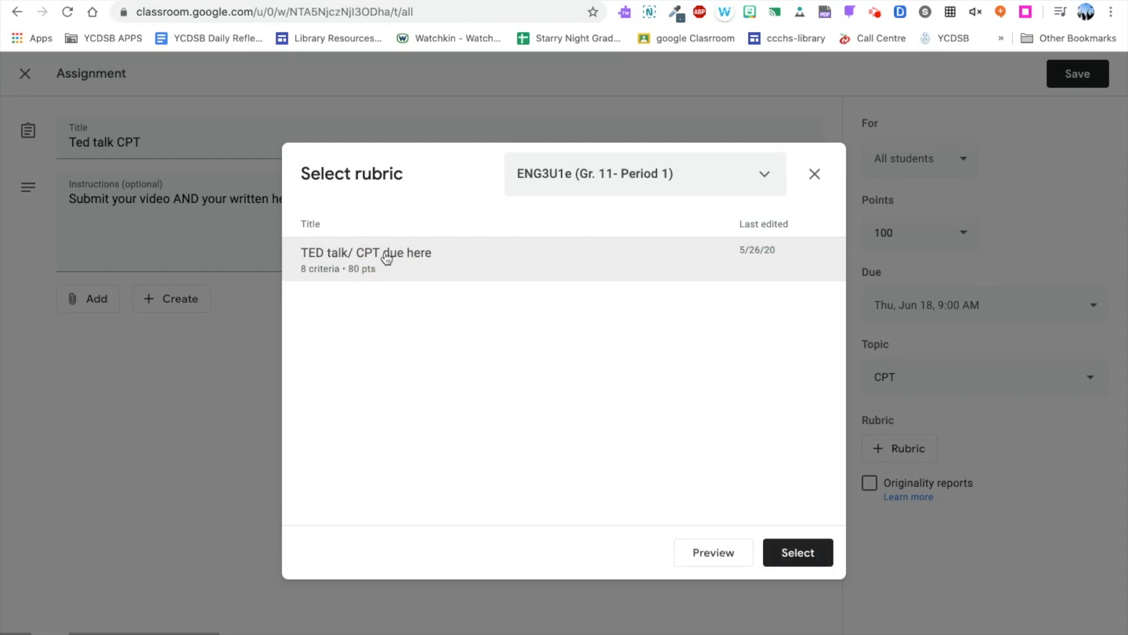
left_click(808, 555)
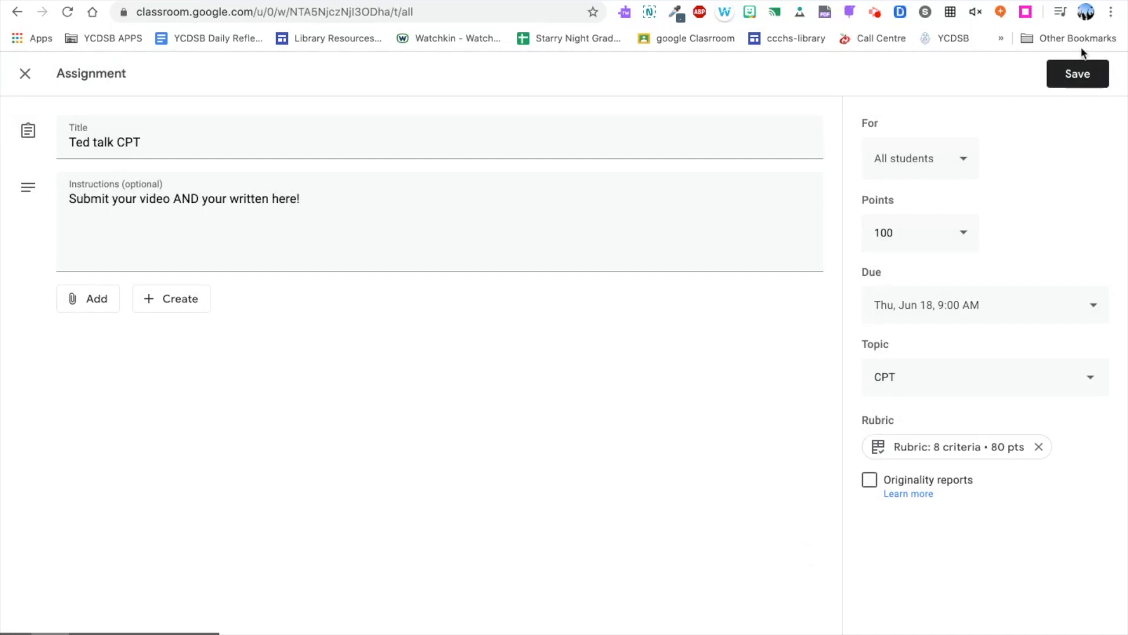
left_click(1073, 73)
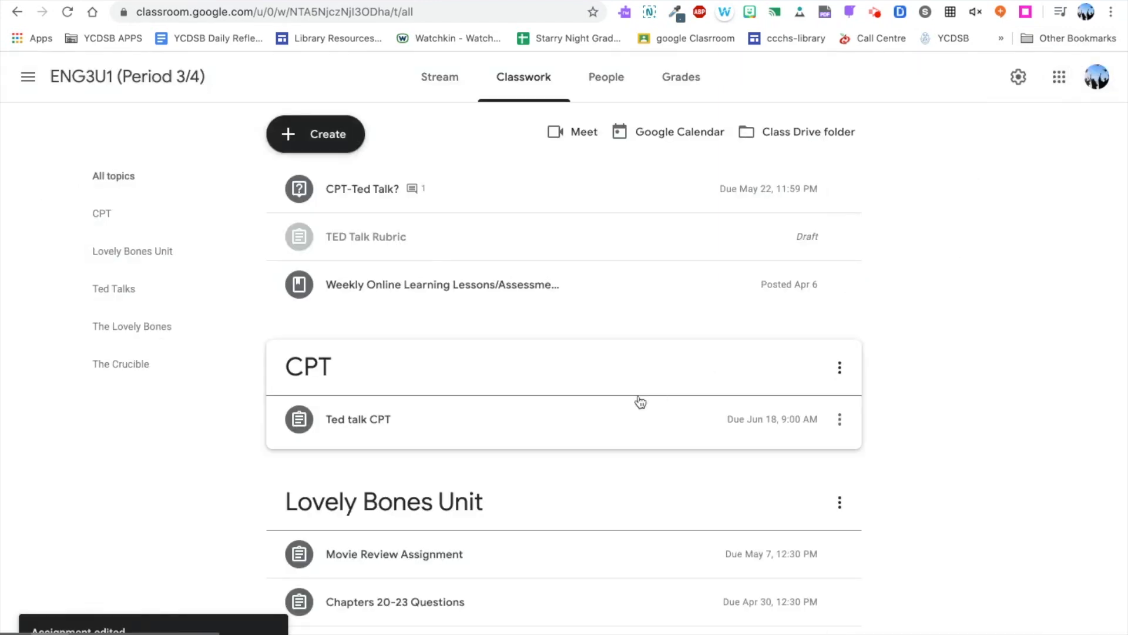
Step: Reopen the "Ted talk CPT" assignment for editing and view its attached rubric along with the rubric's available actions
scroll(567, 403, "down", 3)
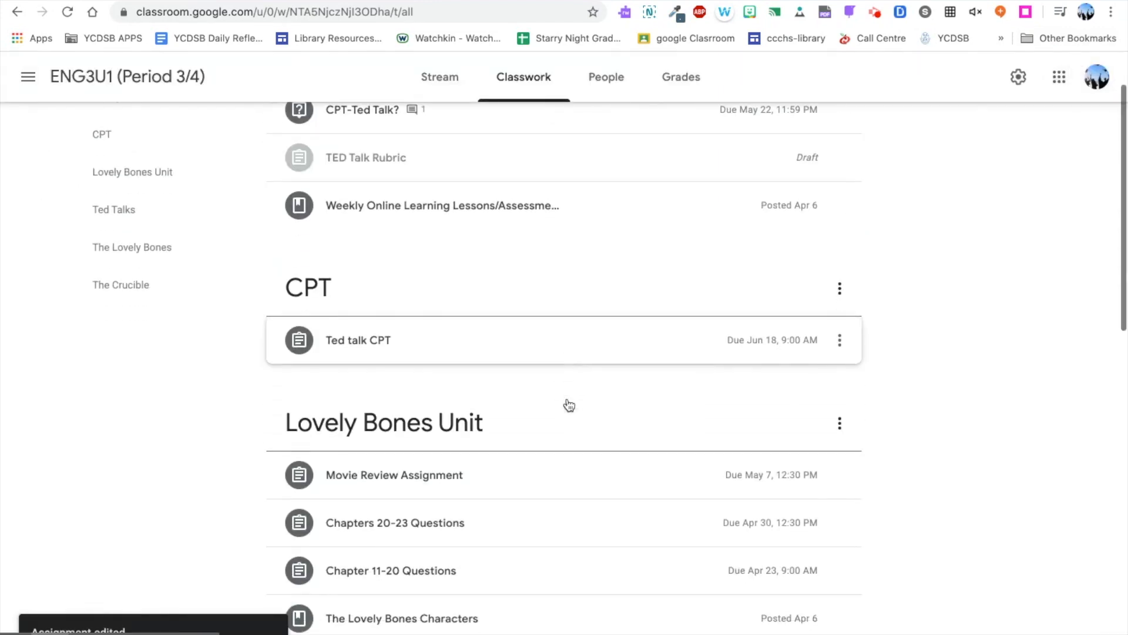
left_click(843, 343)
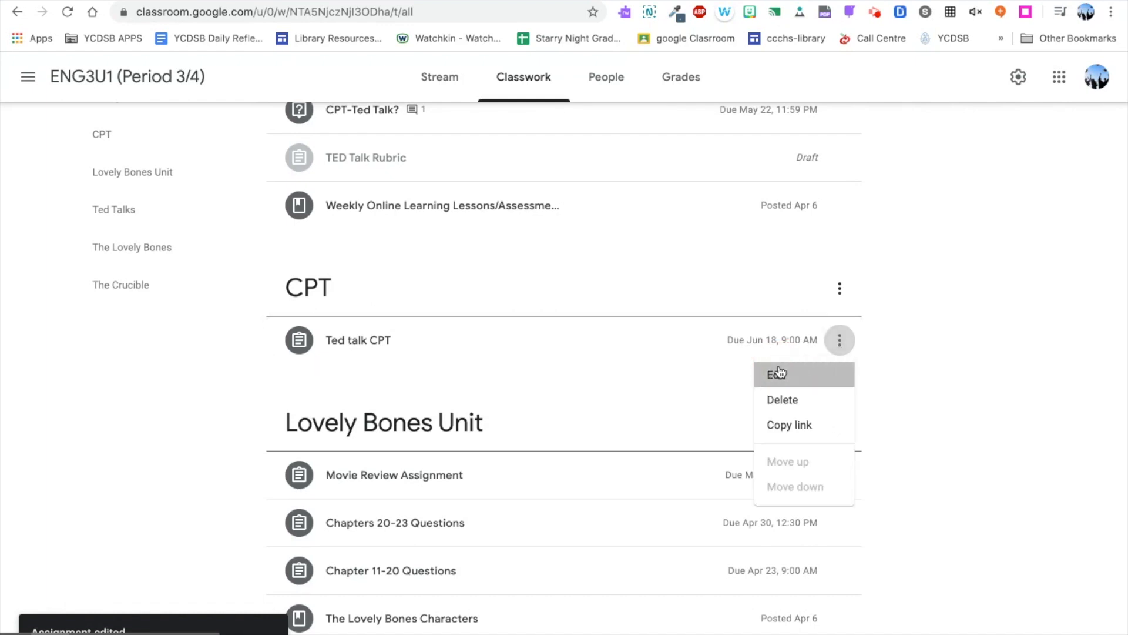
left_click(779, 374)
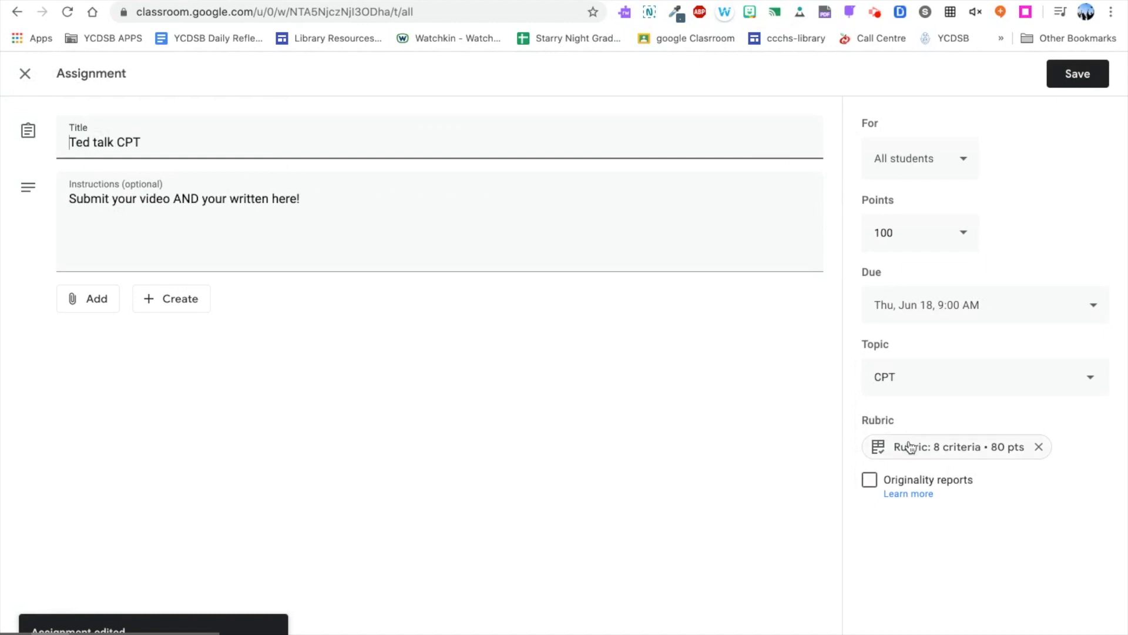
left_click(910, 445)
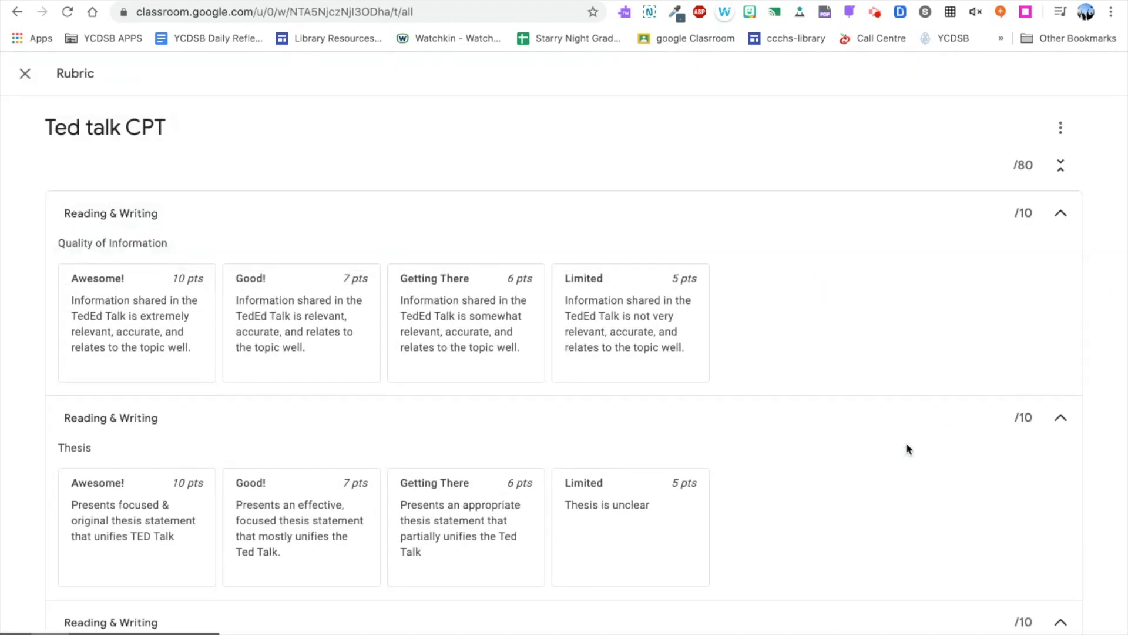
left_click(1061, 127)
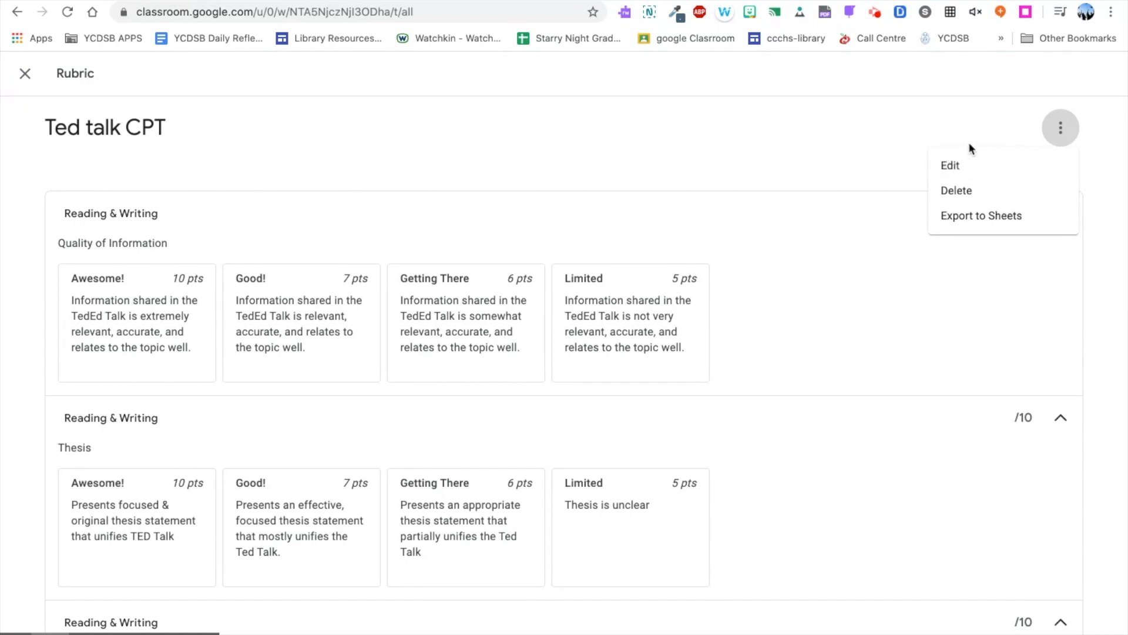
left_click(875, 13)
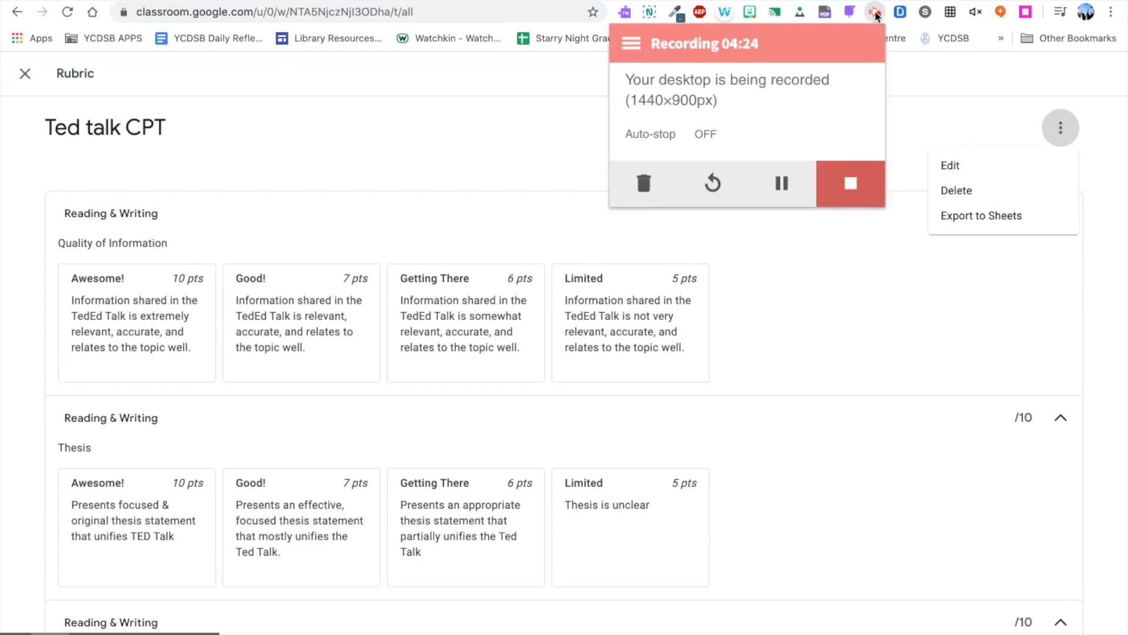
left_click(446, 149)
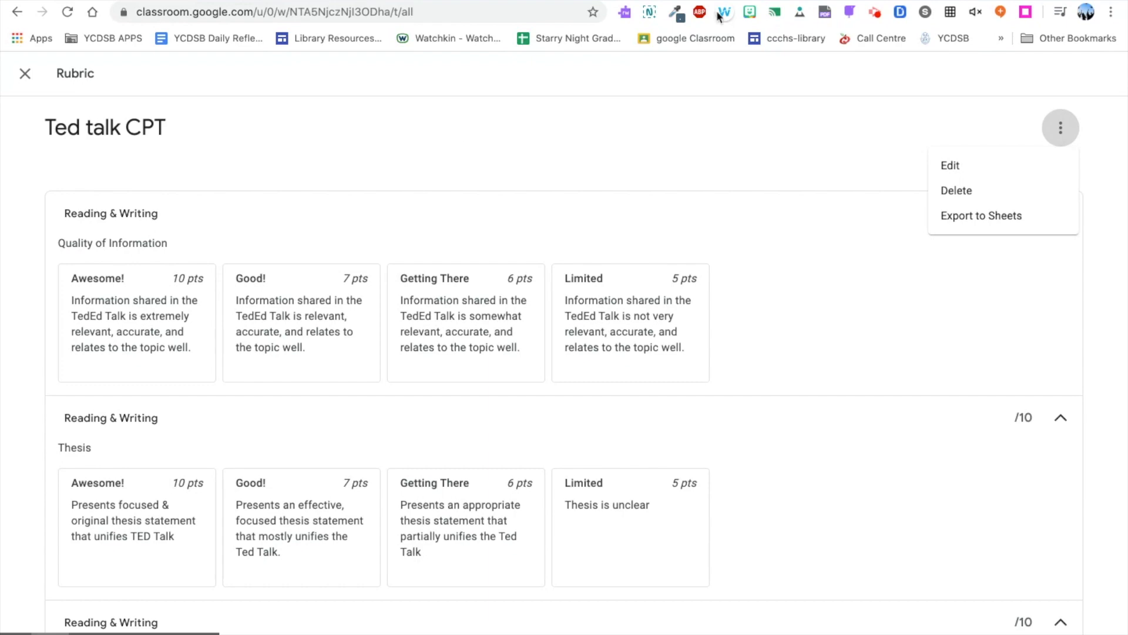
left_click(875, 12)
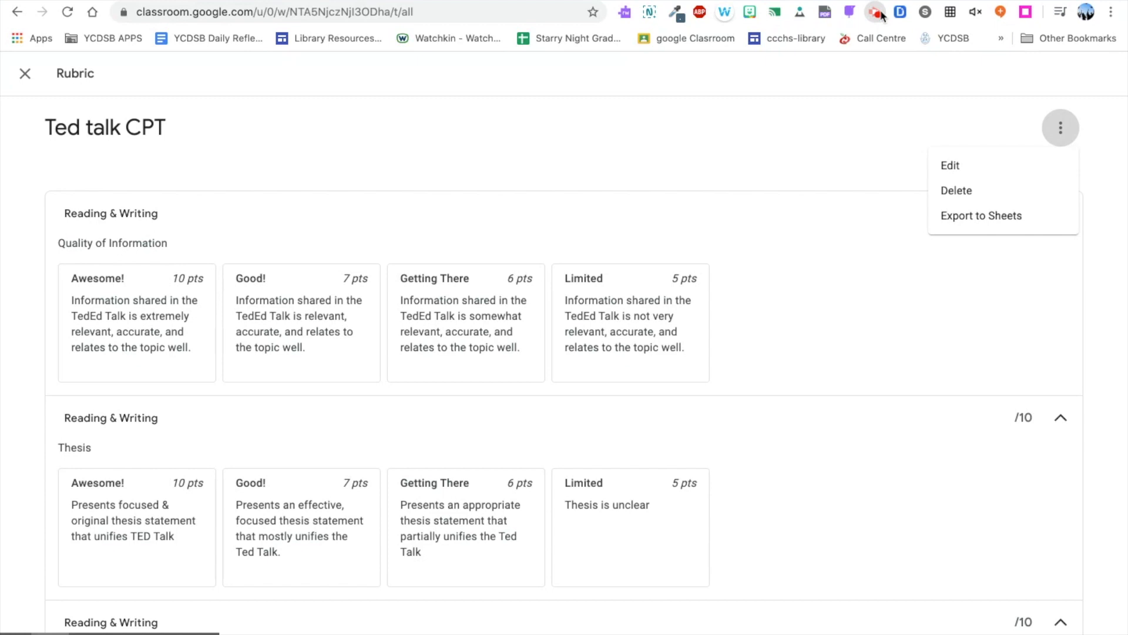